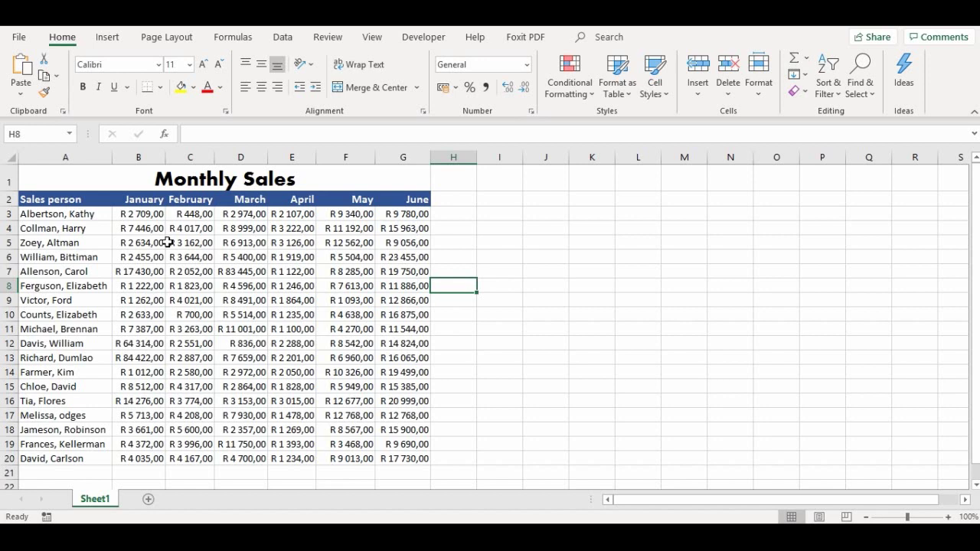
- Start a Greater Than highlight rule on B2:G20 with the threshold R 4000
{"action": "left_click", "coordinate": [139, 200]}
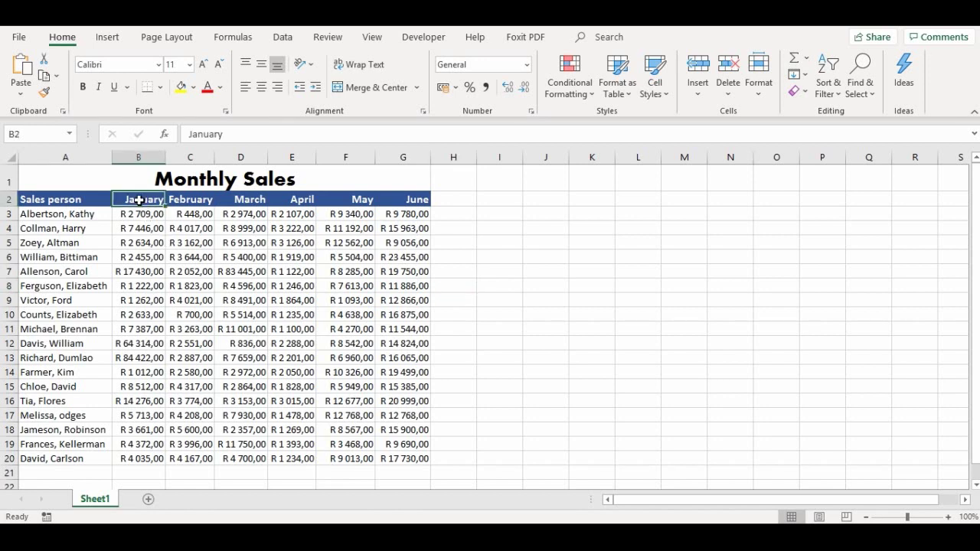
{"action": "left_click_drag", "start_coordinate": [138, 200], "coordinate": [409, 460]}
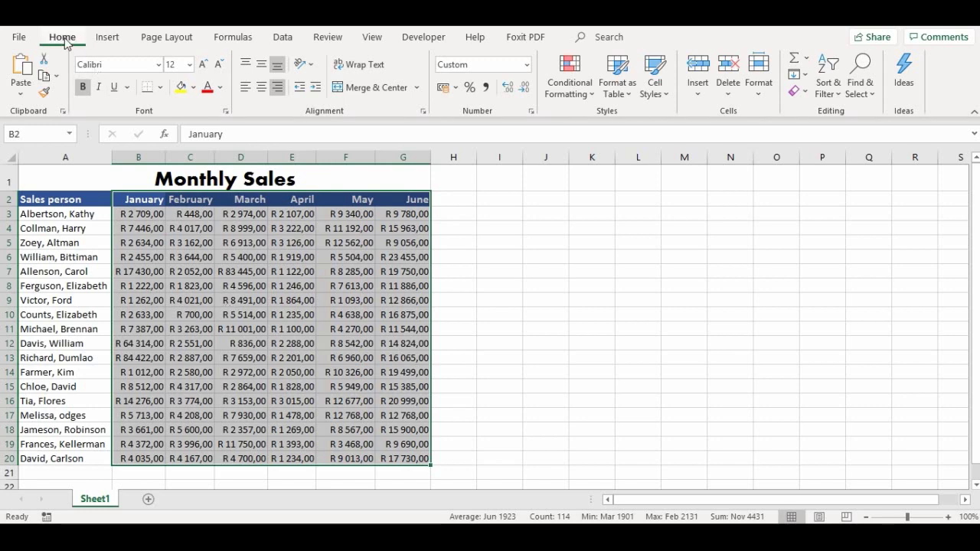
{"action": "left_click", "coordinate": [594, 97]}
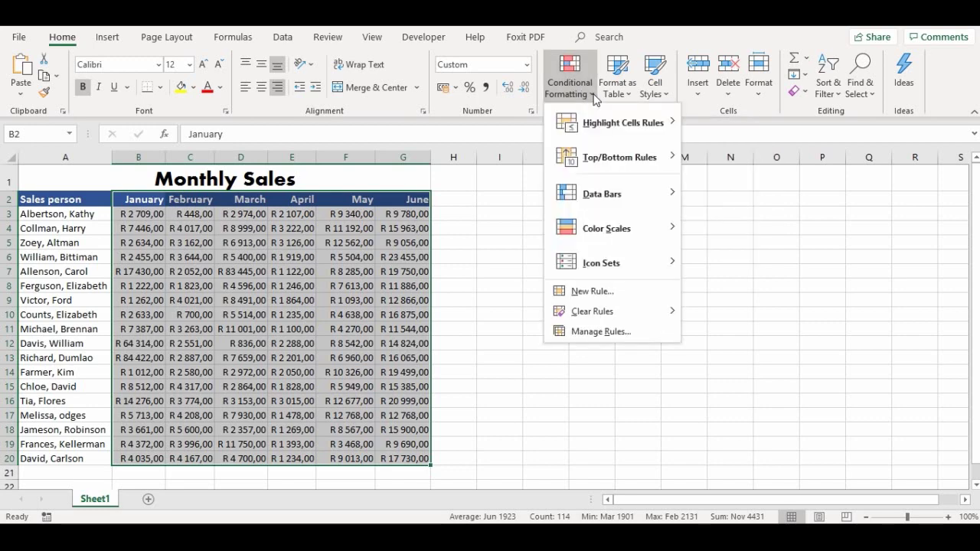
{"action": "mouse_move", "coordinate": [603, 126]}
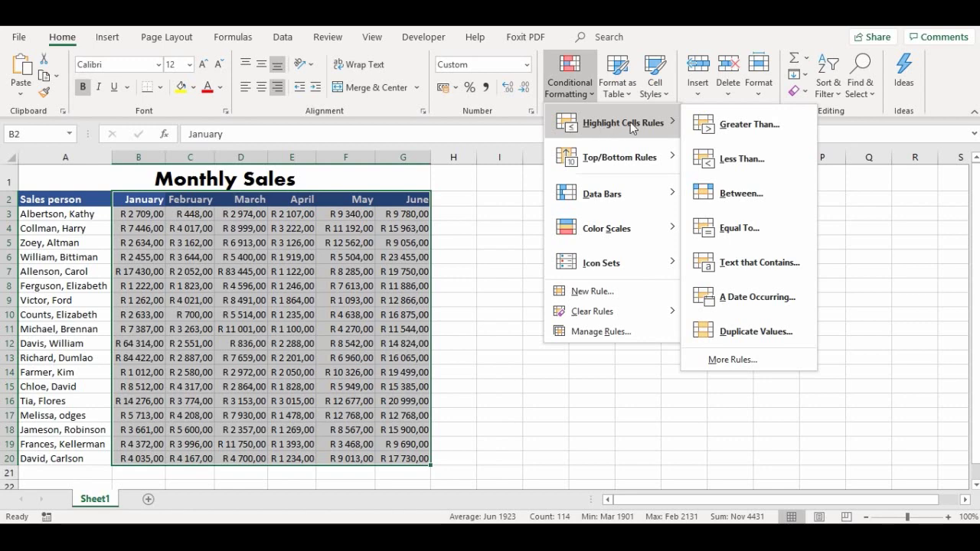
{"action": "left_click", "coordinate": [741, 134]}
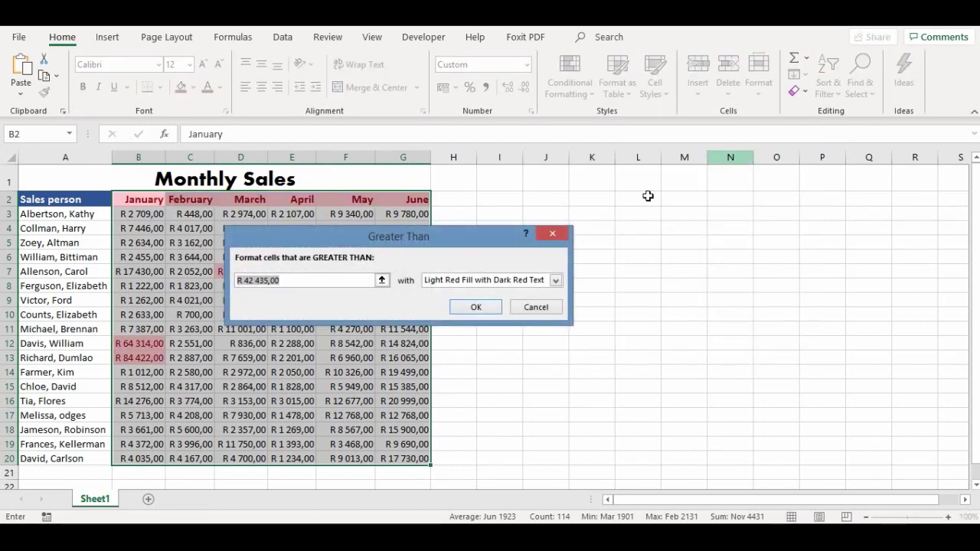
{"action": "left_click_drag", "start_coordinate": [490, 238], "coordinate": [612, 259]}
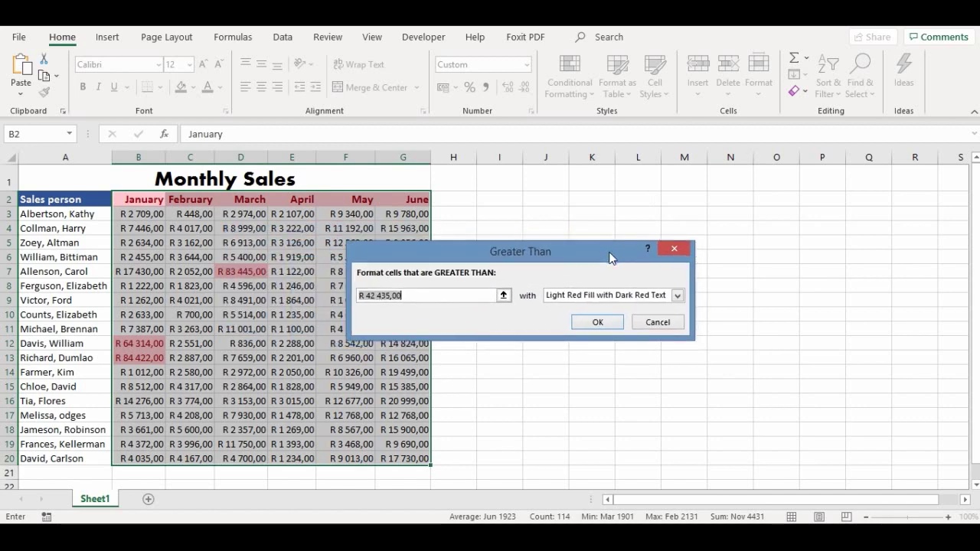
{"action": "left_click", "coordinate": [421, 294]}
{"action": "key", "text": "BackSpace"}
{"action": "key", "text": "BackSpace"}
{"action": "key", "text": "BackSpace"}
{"action": "key", "text": "BackSpace"}
{"action": "key", "text": "BackSpace"}
{"action": "key", "text": "BackSpace"}
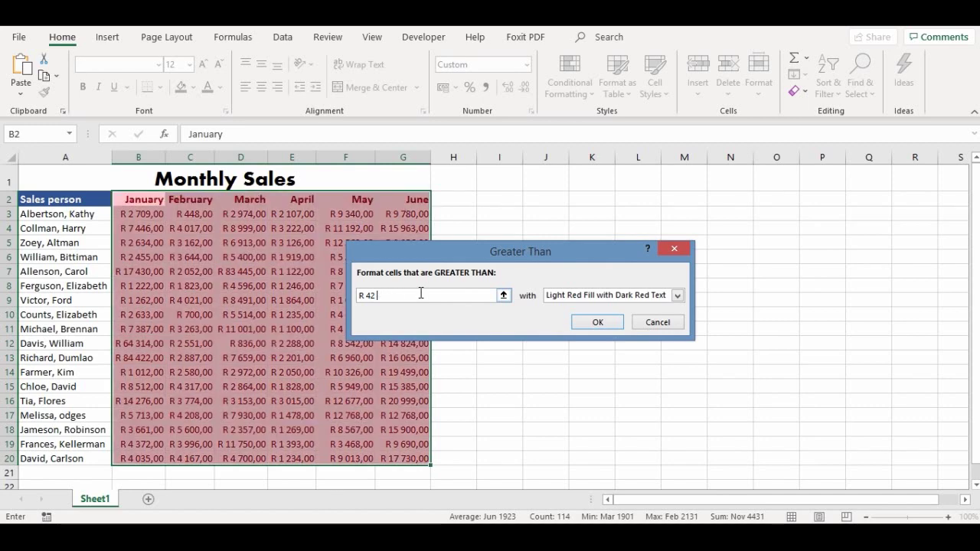
{"action": "key", "text": "BackSpace"}
{"action": "key", "text": "BackSpace"}
{"action": "type", "text": "000"}
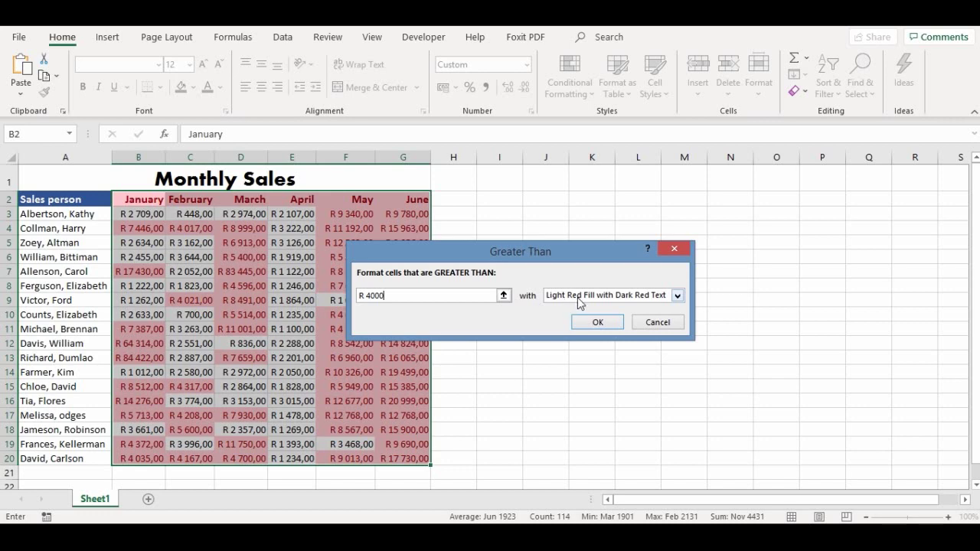
- Format the cells above the threshold with Green Fill with Dark Green Text and apply the rule
{"action": "left_click", "coordinate": [678, 296]}
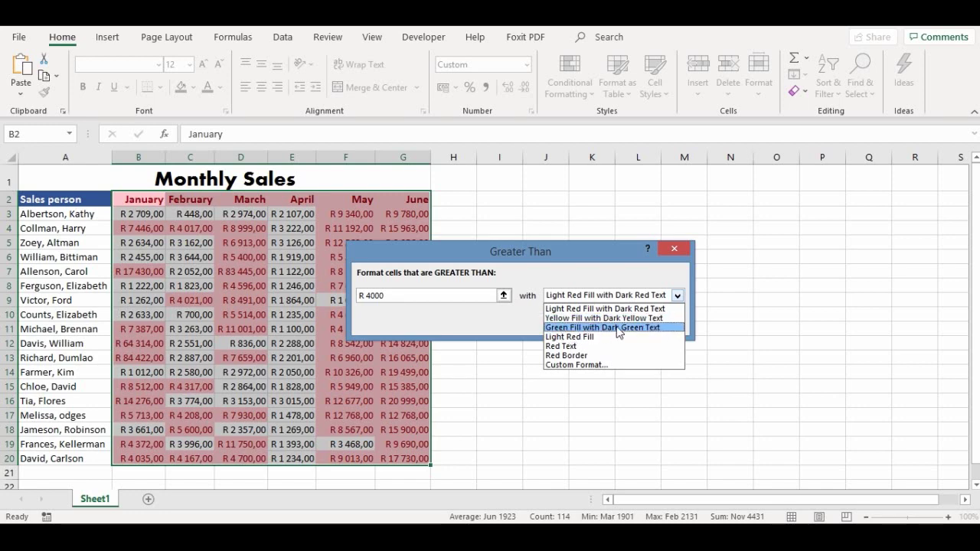
{"action": "left_click", "coordinate": [656, 328]}
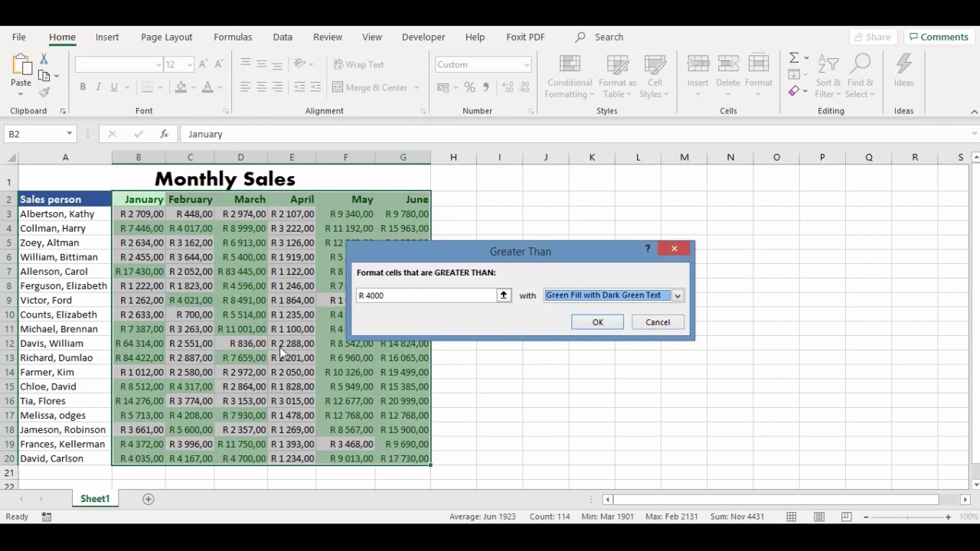
{"action": "left_click", "coordinate": [598, 323]}
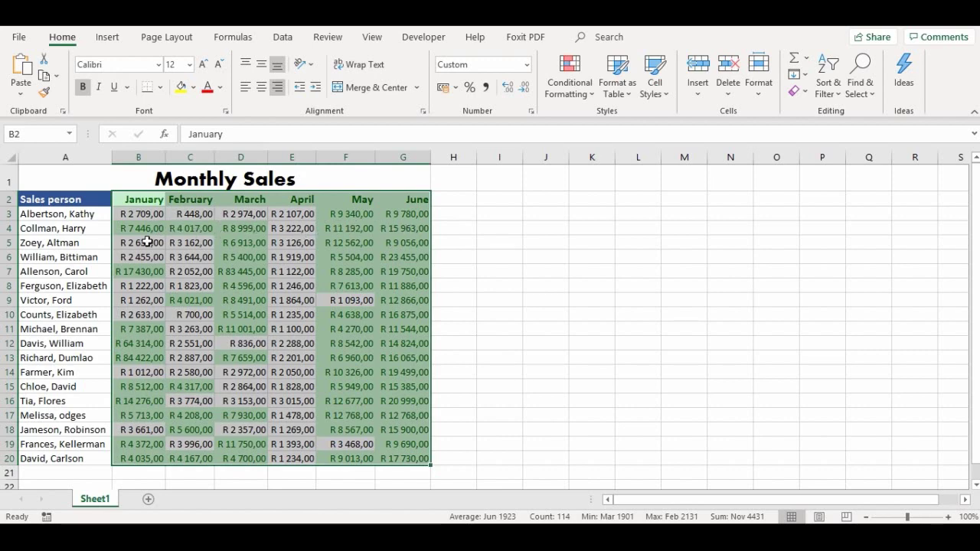
{"action": "left_click", "coordinate": [262, 241]}
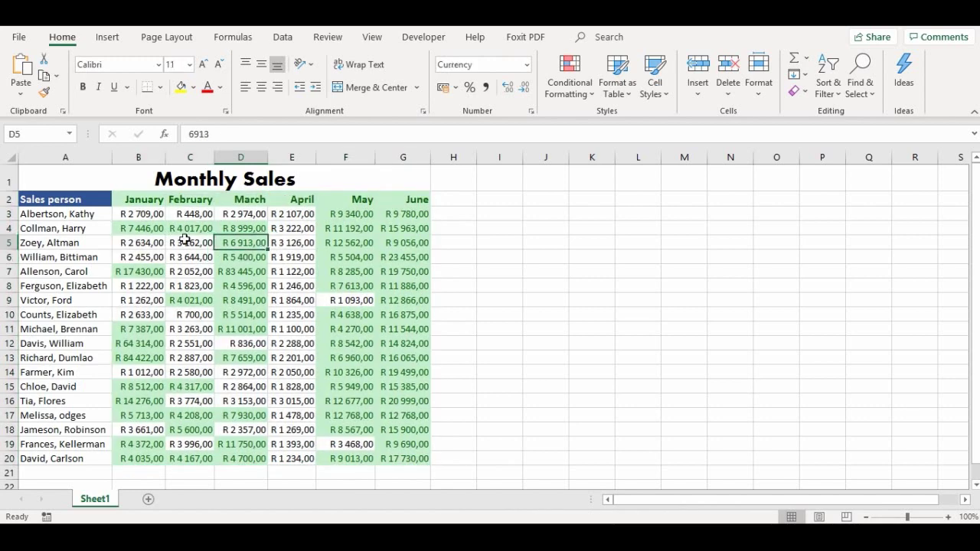
- Examine the highlighted sales in row 4, the April column and the June column
{"action": "left_click", "coordinate": [4, 228]}
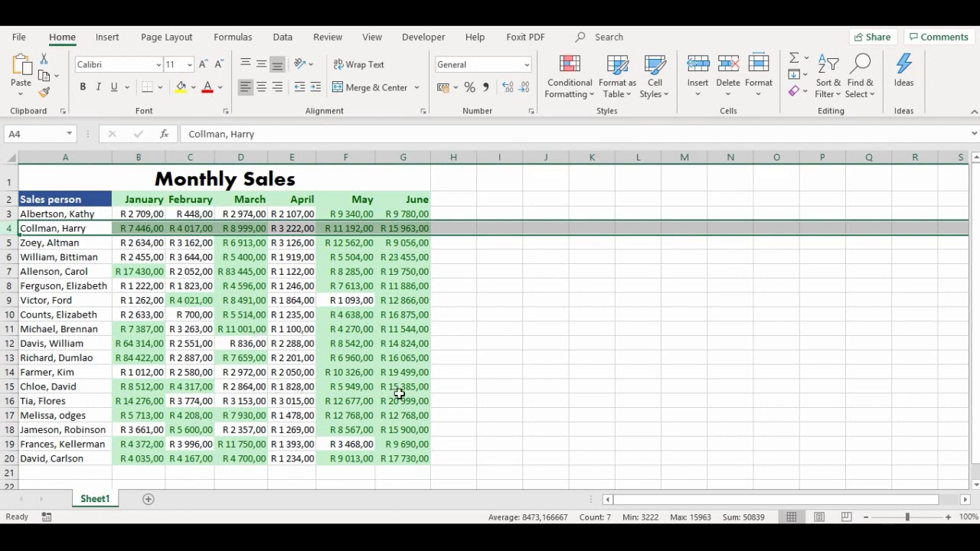
{"action": "left_click", "coordinate": [291, 160]}
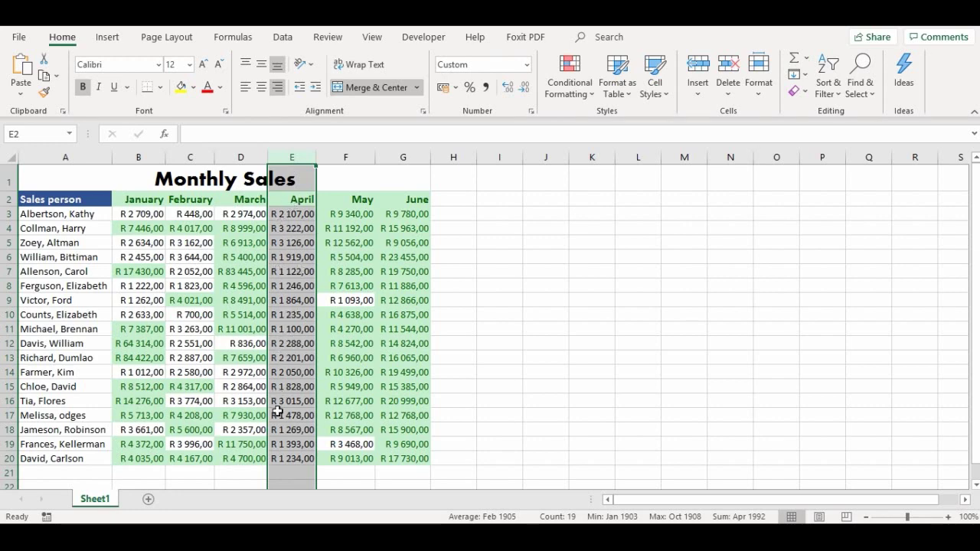
{"action": "left_click", "coordinate": [405, 160]}
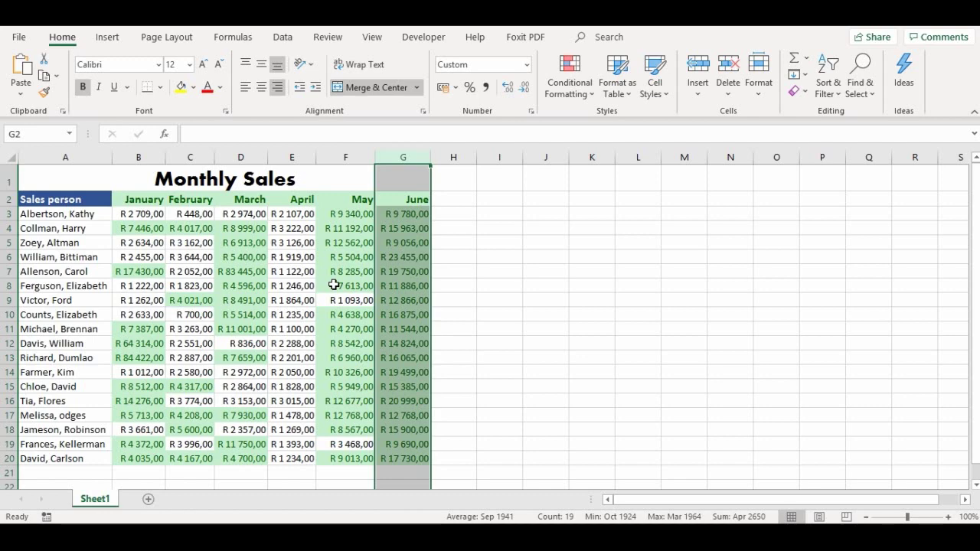
{"action": "left_click", "coordinate": [275, 274]}
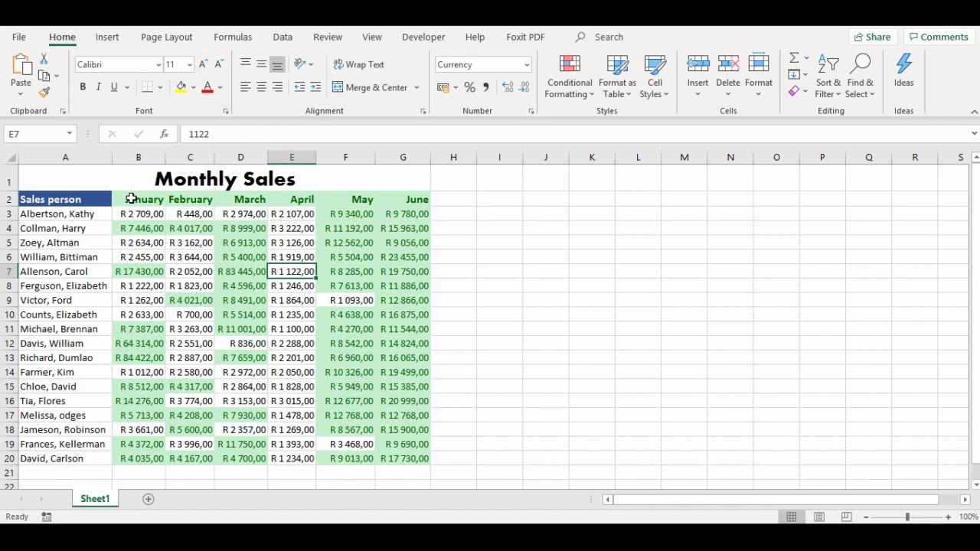
- Start a Between highlight rule on B2:G20 with the lower limit R 3000
{"action": "left_click_drag", "start_coordinate": [132, 199], "coordinate": [401, 457]}
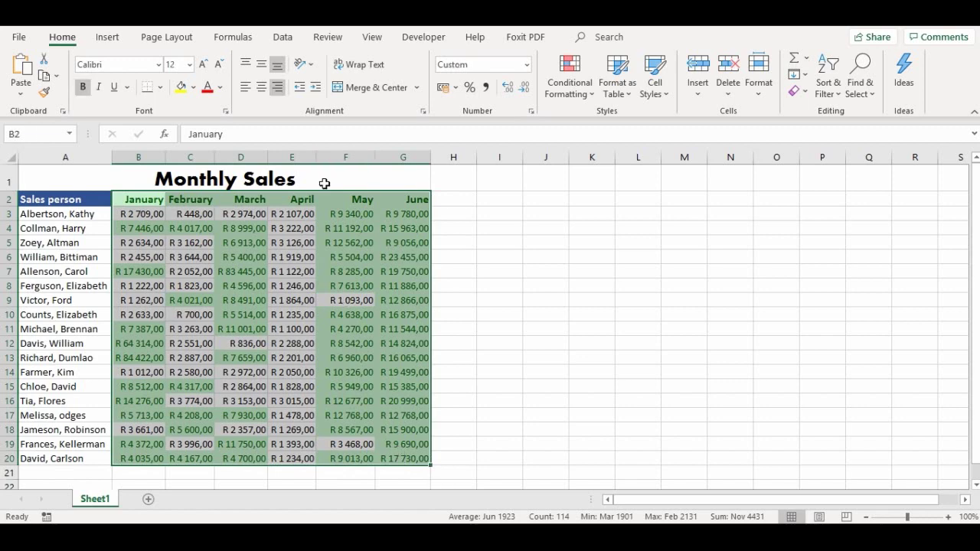
{"action": "left_click", "coordinate": [593, 97]}
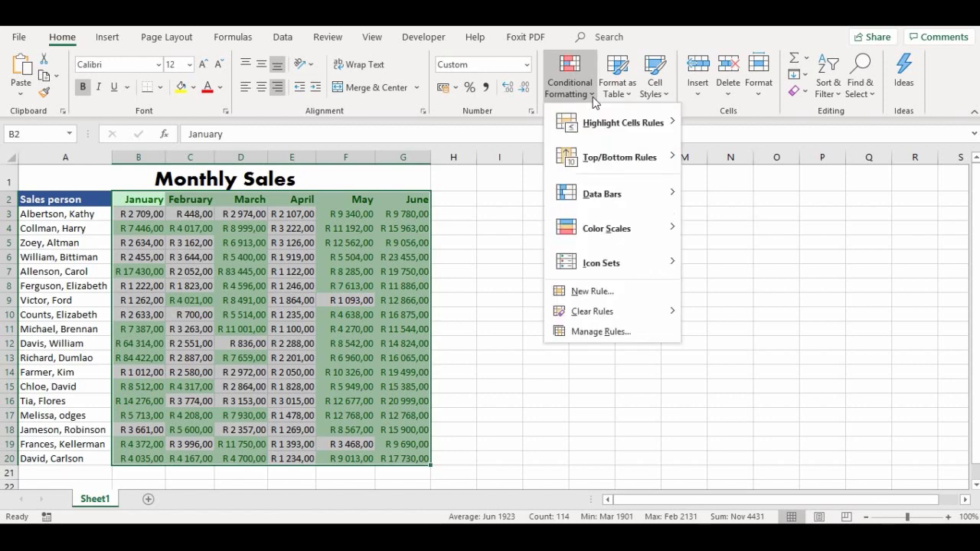
{"action": "mouse_move", "coordinate": [598, 130]}
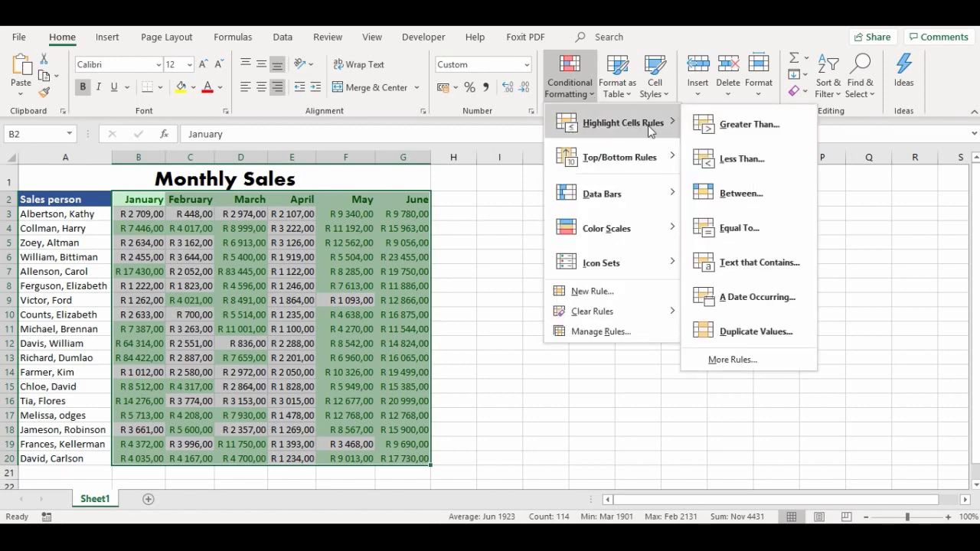
{"action": "left_click", "coordinate": [758, 198]}
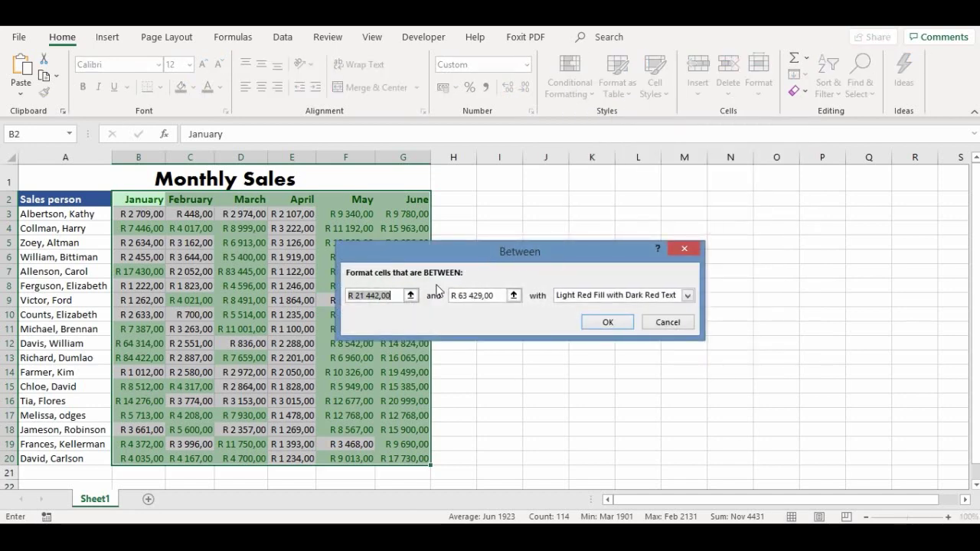
{"action": "left_click", "coordinate": [393, 296]}
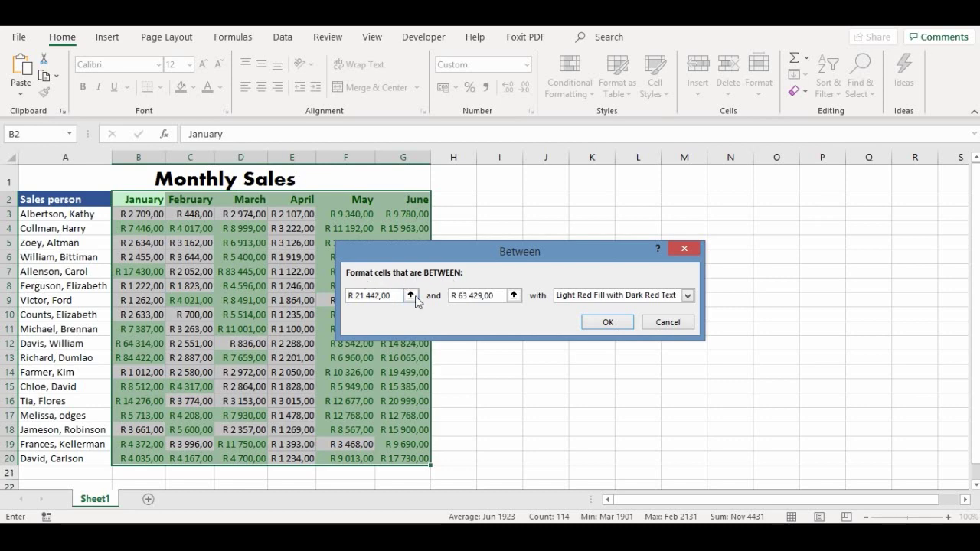
{"action": "key", "text": "BackSpace"}
{"action": "key", "text": "BackSpace"}
{"action": "key", "text": "BackSpace"}
{"action": "key", "text": "BackSpace"}
{"action": "key", "text": "BackSpace"}
{"action": "key", "text": "BackSpace"}
{"action": "key", "text": "BackSpace"}
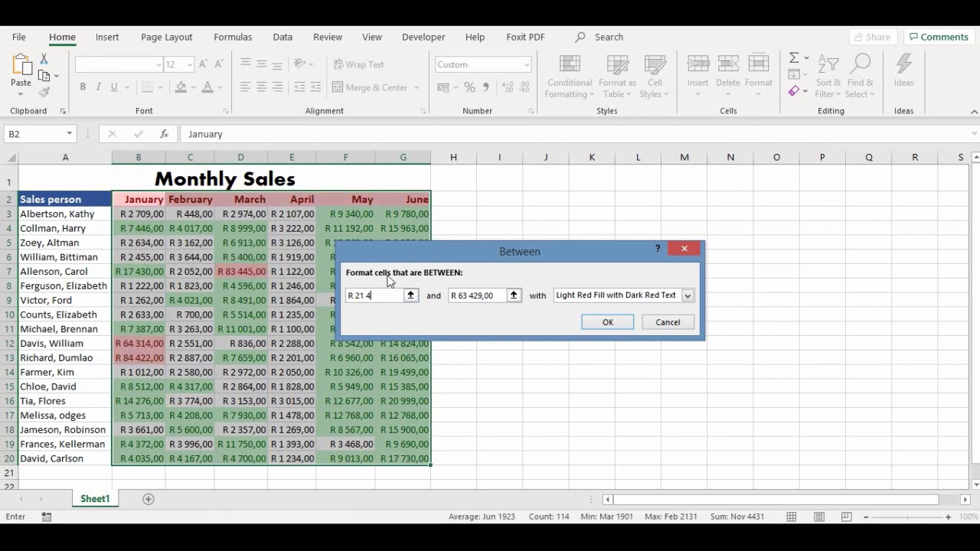
{"action": "key", "text": "BackSpace"}
{"action": "type", "text": "3000"}
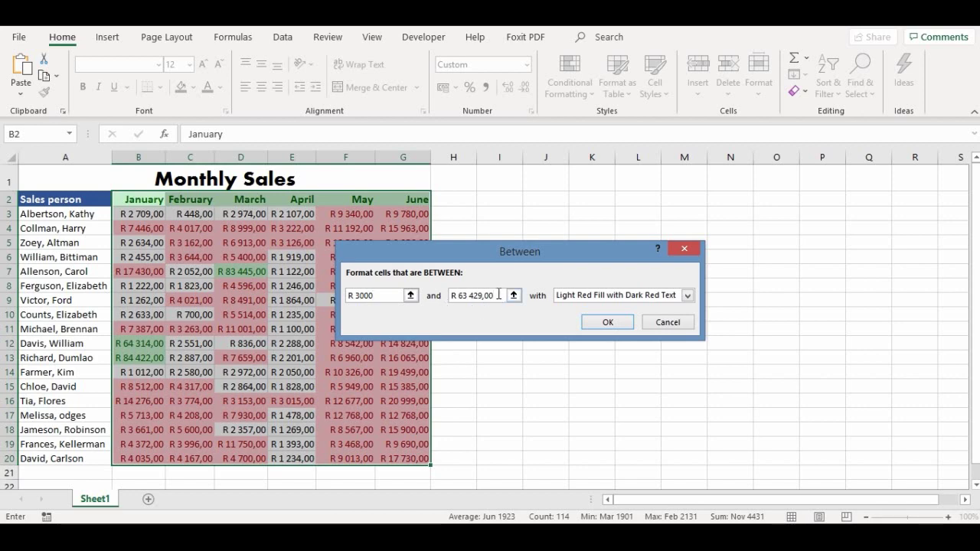
- Set the upper limit of the Between rule to R 4000
{"action": "key", "text": "BackSpace"}
{"action": "key", "text": "BackSpace"}
{"action": "key", "text": "BackSpace"}
{"action": "key", "text": "BackSpace"}
{"action": "key", "text": "BackSpace"}
{"action": "key", "text": "BackSpace"}
{"action": "key", "text": "BackSpace"}
{"action": "key", "text": "BackSpace"}
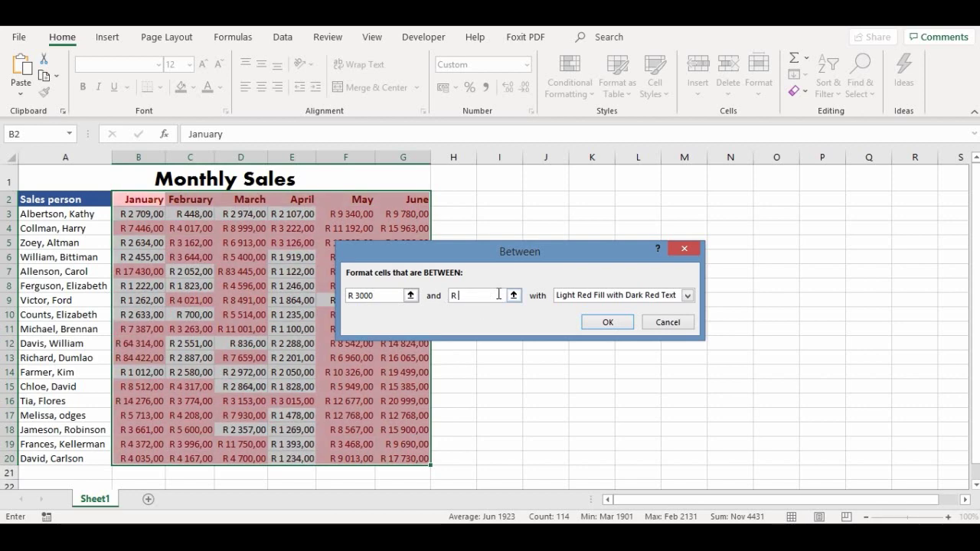
{"action": "type", "text": "400"}
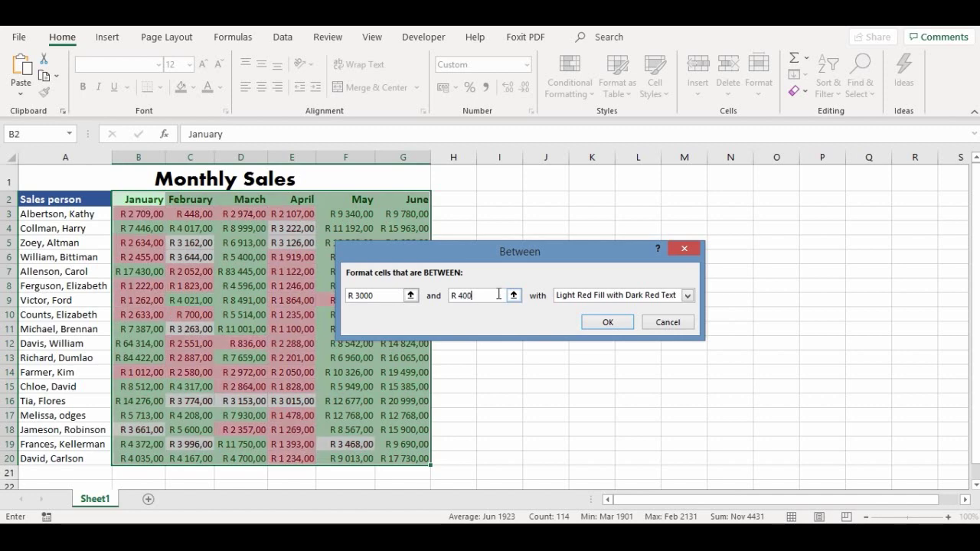
{"action": "type", "text": "0"}
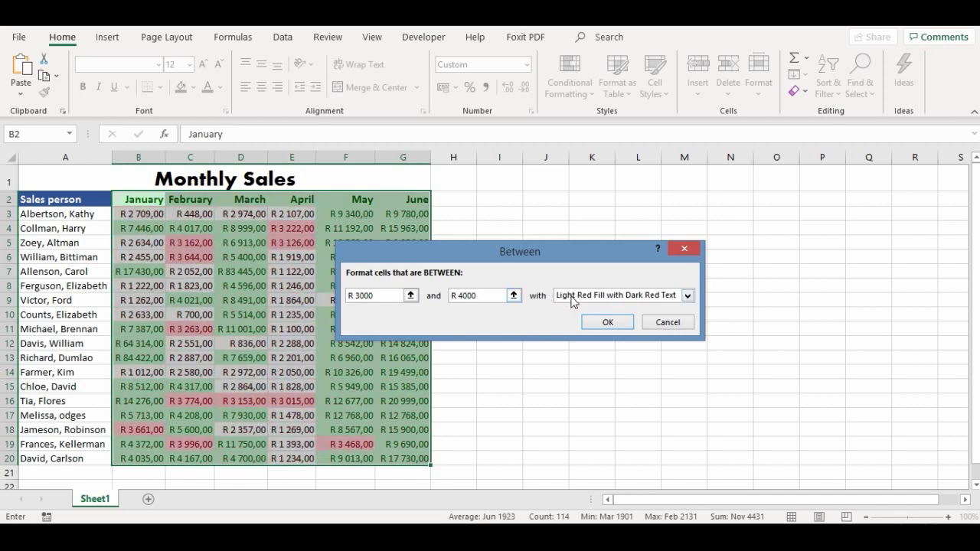
- Format the in-between values with Yellow Fill with Dark Yellow Text and apply the rule
{"action": "left_click", "coordinate": [686, 296]}
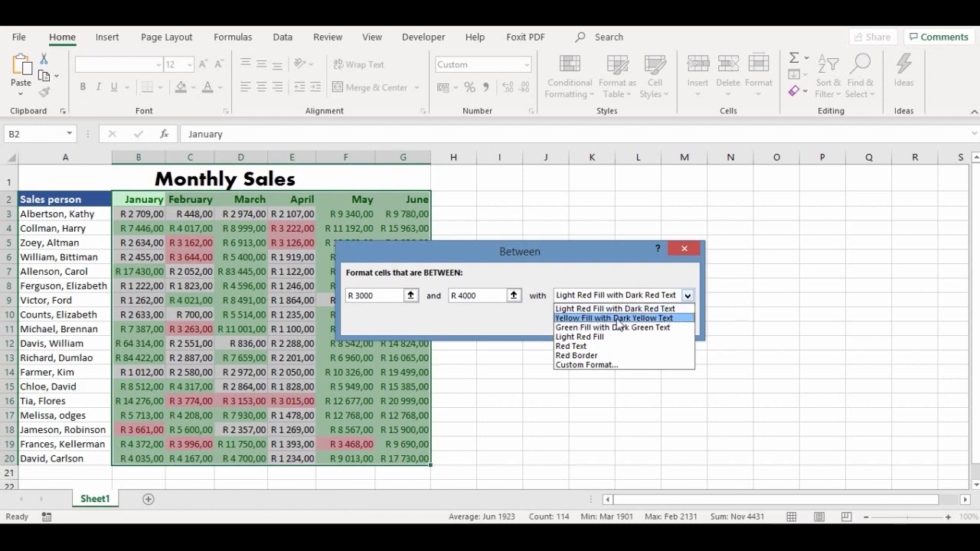
{"action": "left_click", "coordinate": [657, 319]}
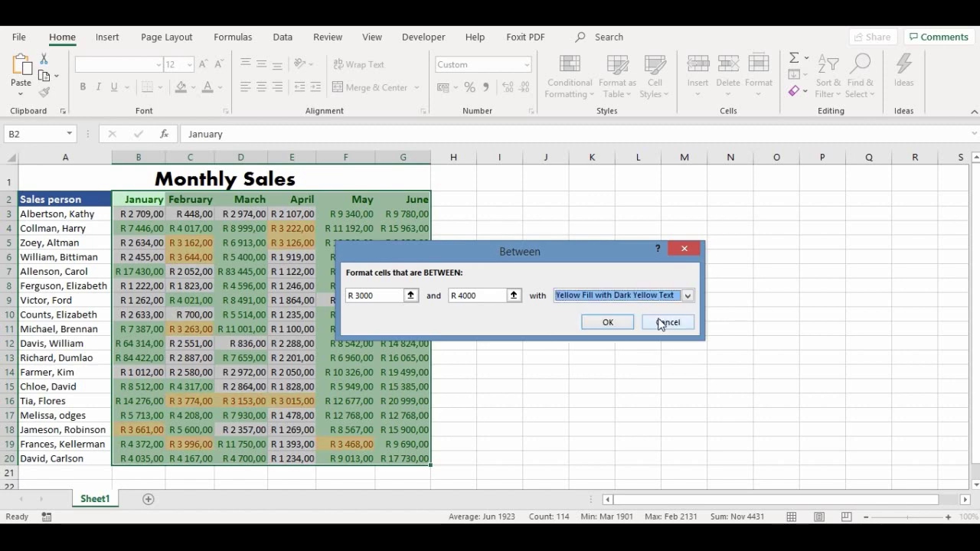
{"action": "left_click", "coordinate": [614, 323]}
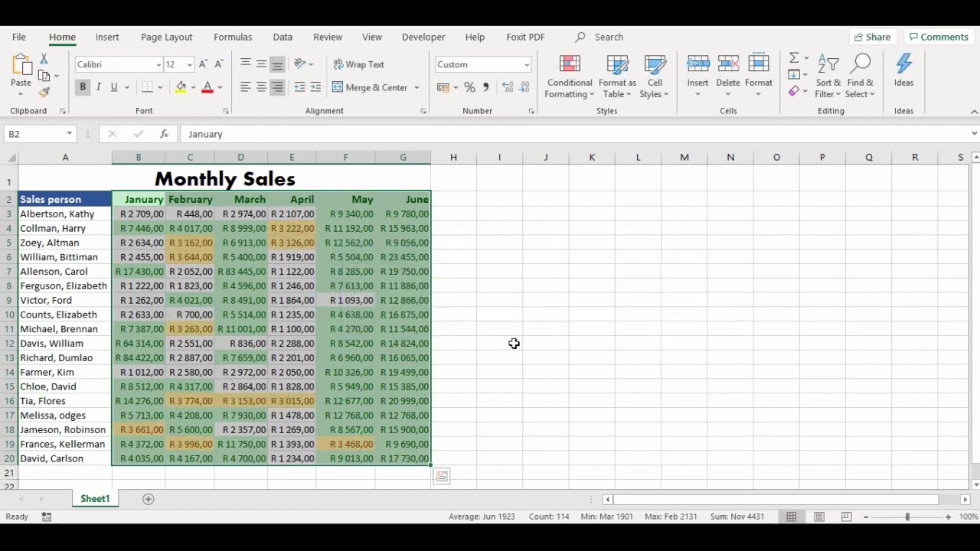
{"action": "left_click", "coordinate": [506, 341]}
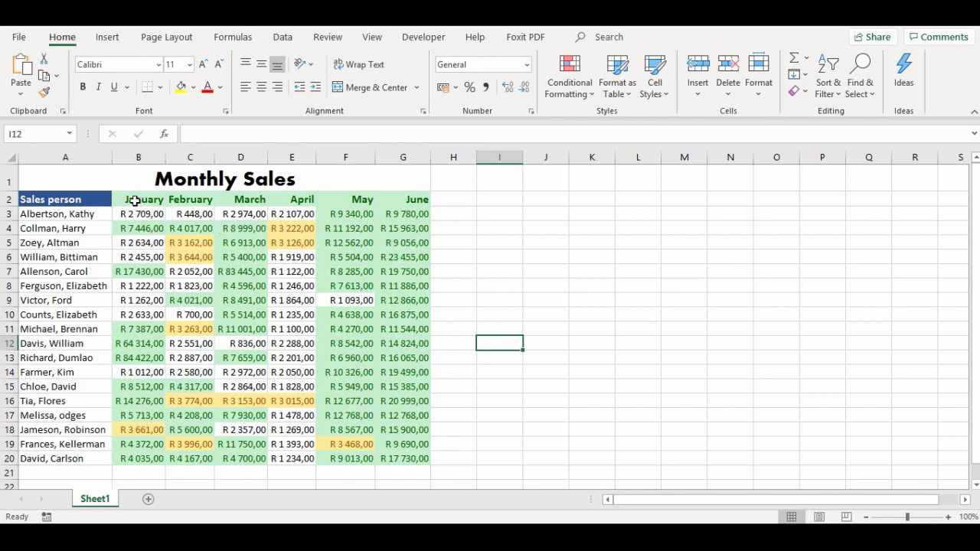
- Highlight the values in B2:G20 that are less than R 3000 with Light Red Fill with Dark Red Text
{"action": "left_click_drag", "start_coordinate": [135, 201], "coordinate": [400, 458]}
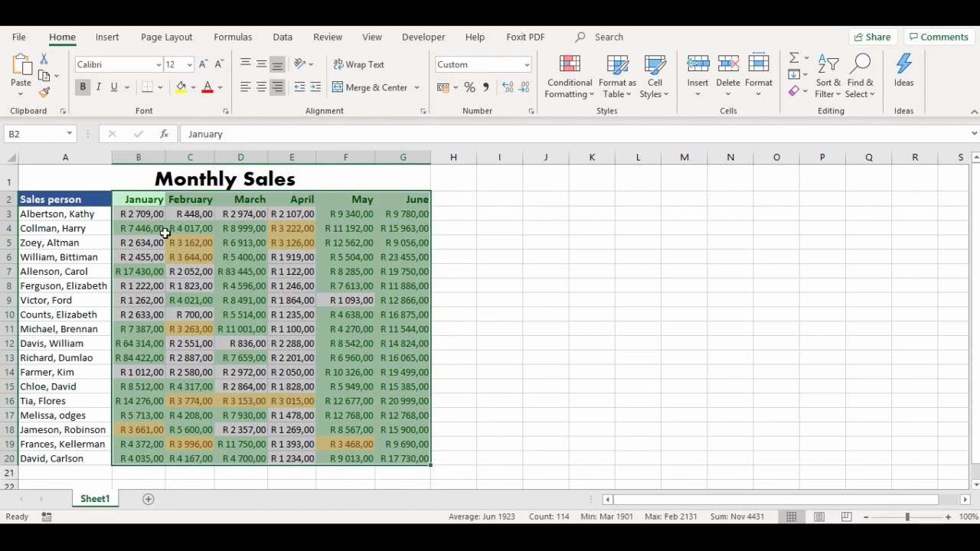
{"action": "left_click", "coordinate": [589, 97]}
{"action": "mouse_move", "coordinate": [615, 125]}
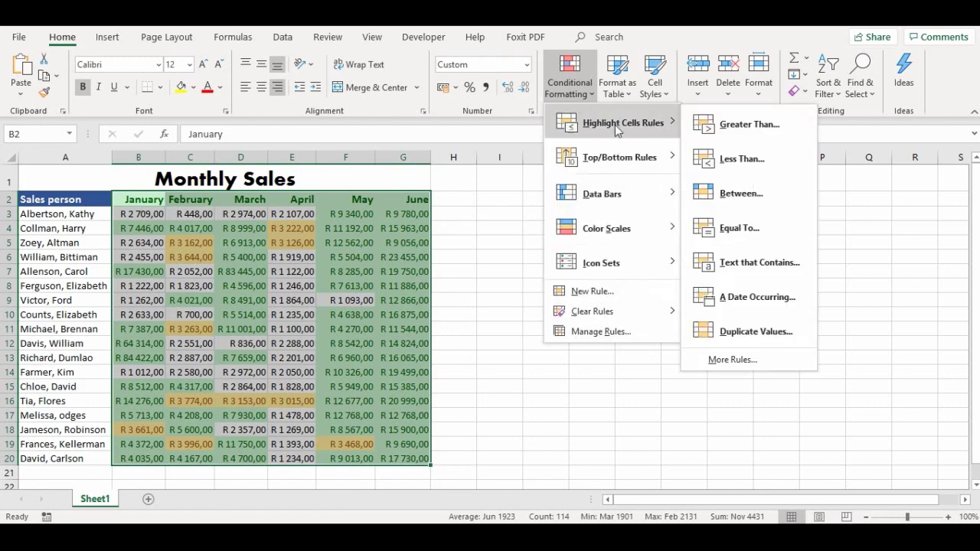
{"action": "left_click", "coordinate": [762, 162]}
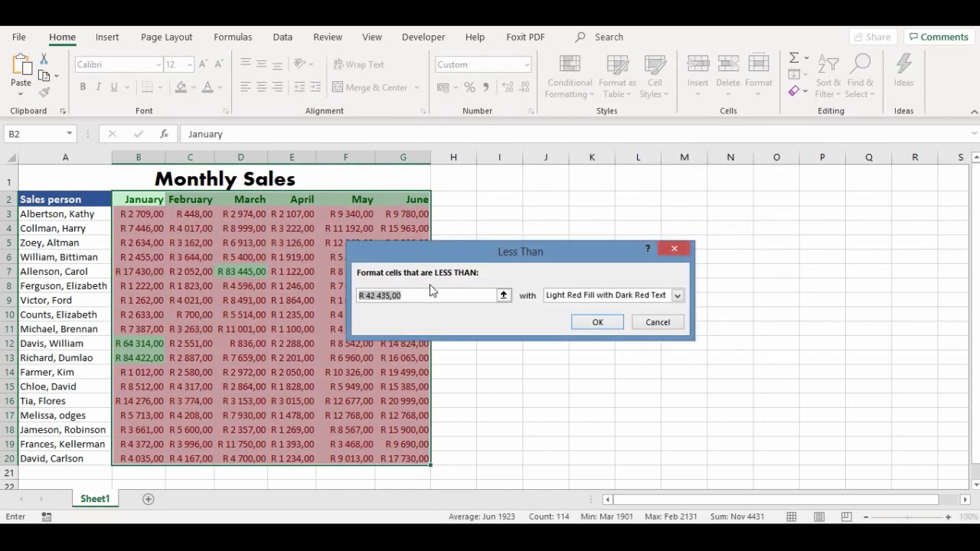
{"action": "left_click", "coordinate": [421, 295]}
{"action": "key", "text": "BackSpace"}
{"action": "key", "text": "BackSpace"}
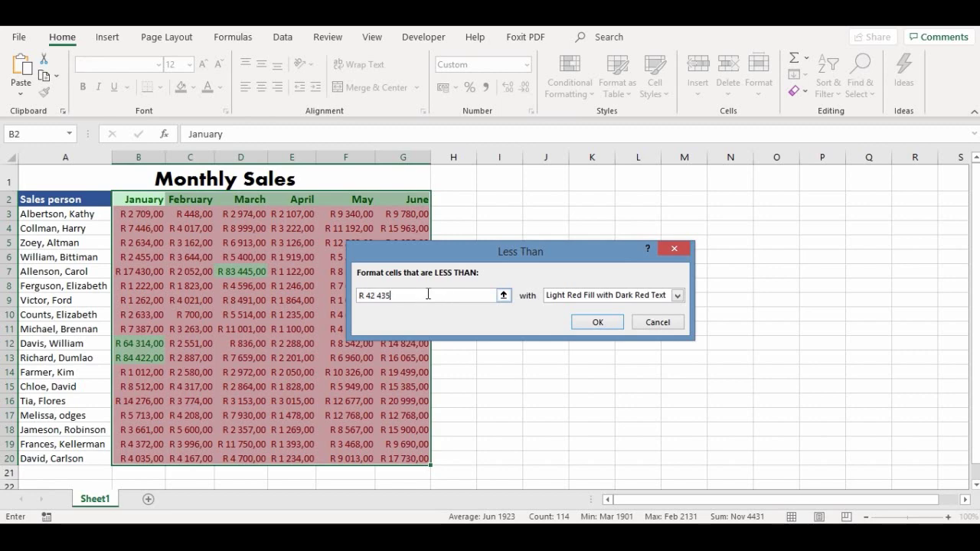
{"action": "key", "text": "BackSpace"}
{"action": "key", "text": "BackSpace"}
{"action": "key", "text": "BackSpace"}
{"action": "key", "text": "BackSpace"}
{"action": "key", "text": "BackSpace"}
{"action": "key", "text": "BackSpace"}
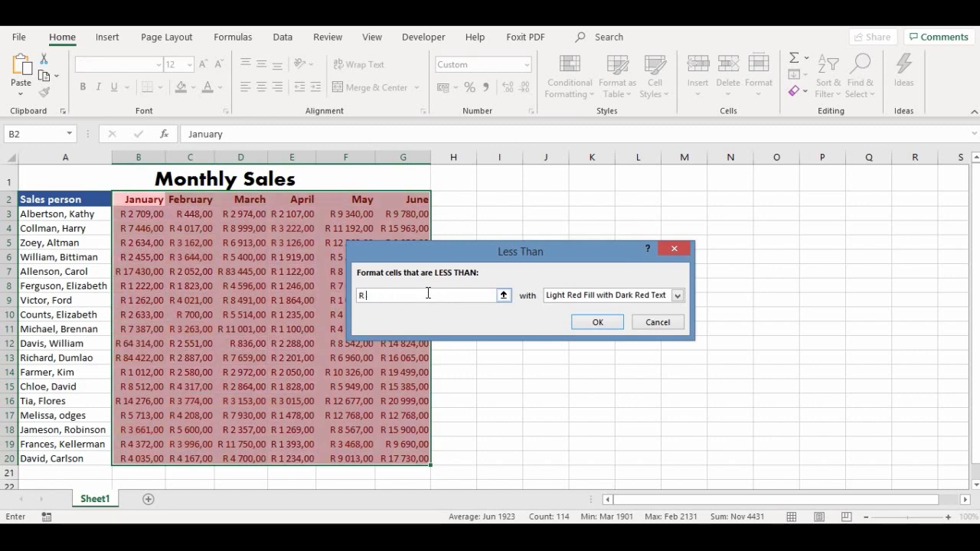
{"action": "type", "text": "3000"}
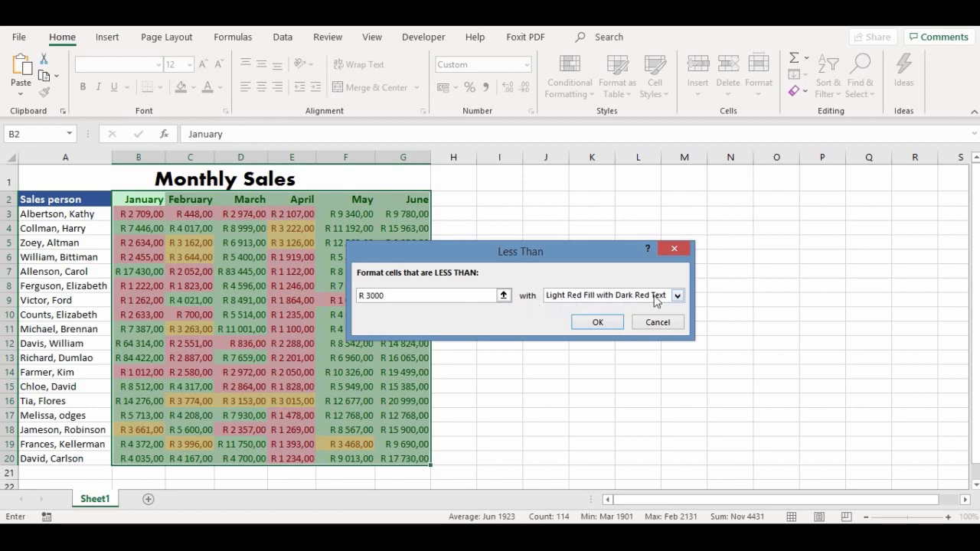
{"action": "left_click", "coordinate": [598, 322]}
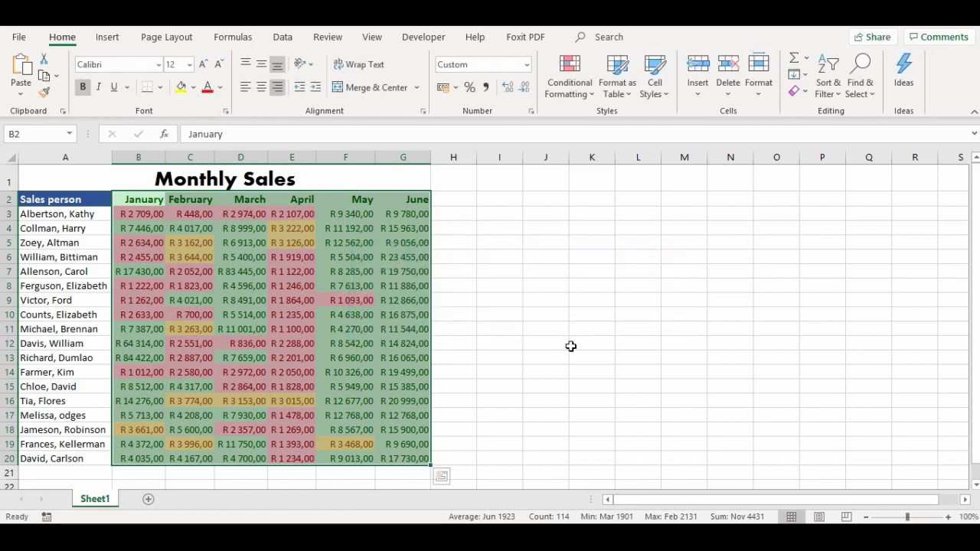
{"action": "left_click", "coordinate": [496, 316]}
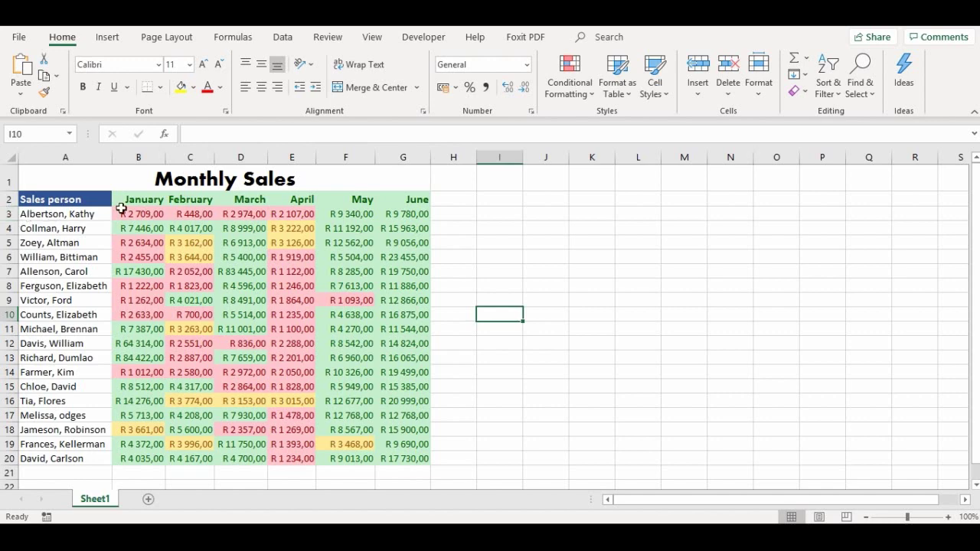
- Clear all conditional formatting rules from the entire sheet
{"action": "left_click_drag", "start_coordinate": [132, 216], "coordinate": [279, 216]}
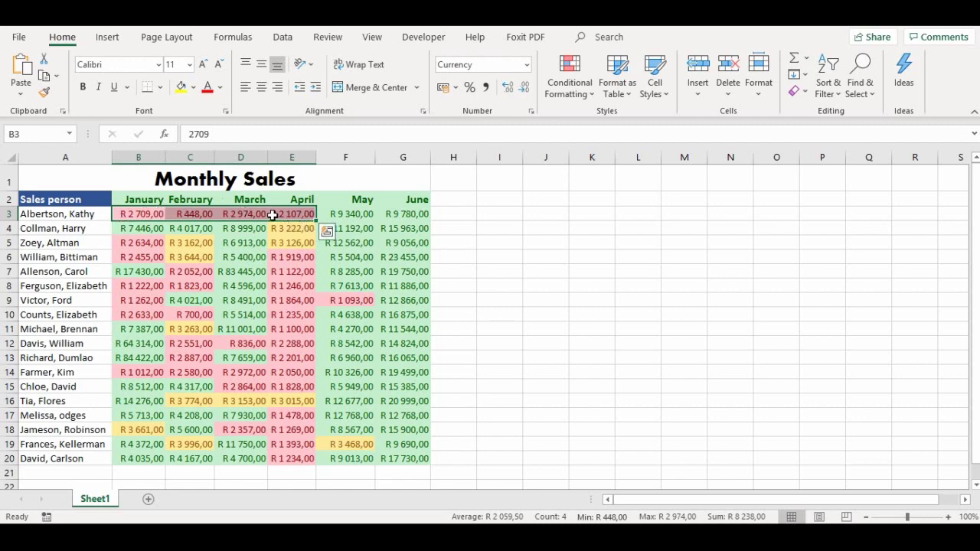
{"action": "left_click", "coordinate": [240, 285]}
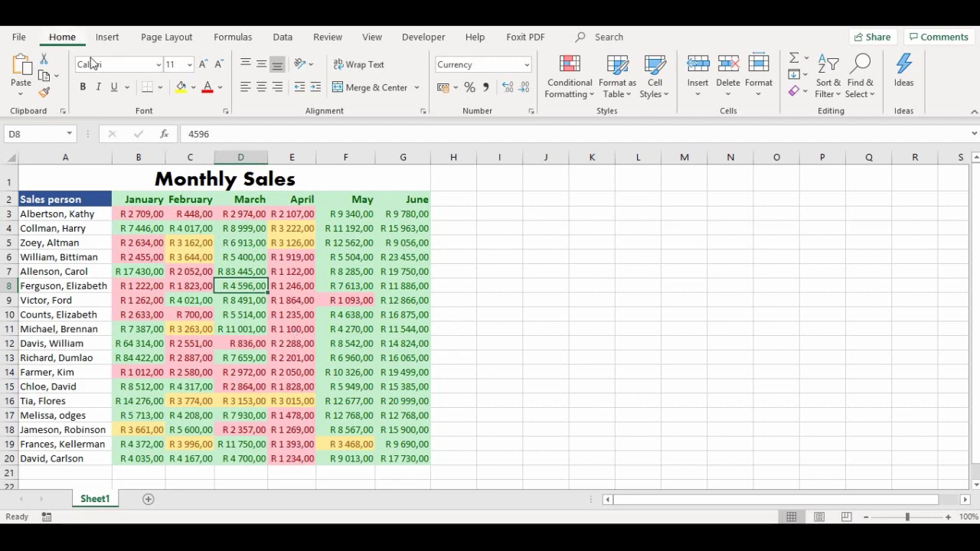
{"action": "left_click", "coordinate": [591, 95]}
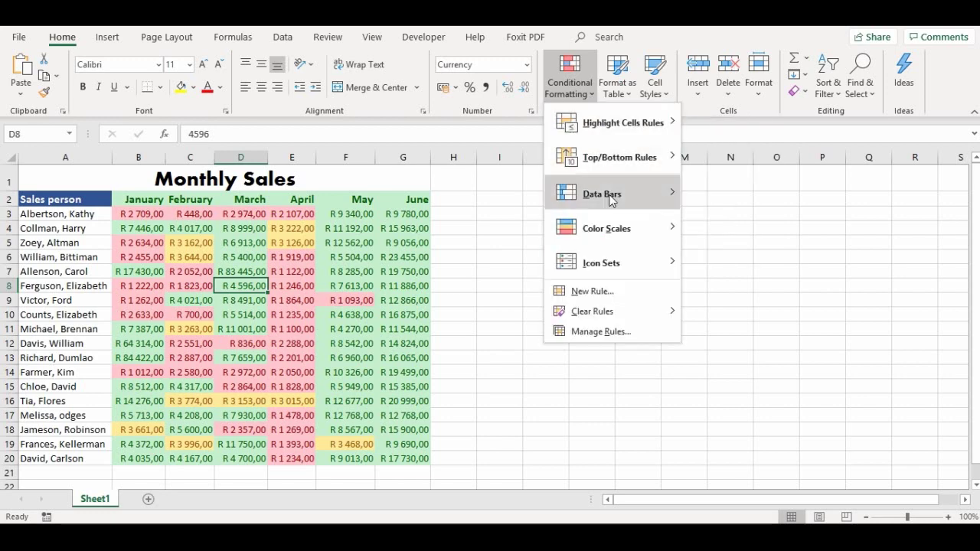
{"action": "mouse_move", "coordinate": [582, 315]}
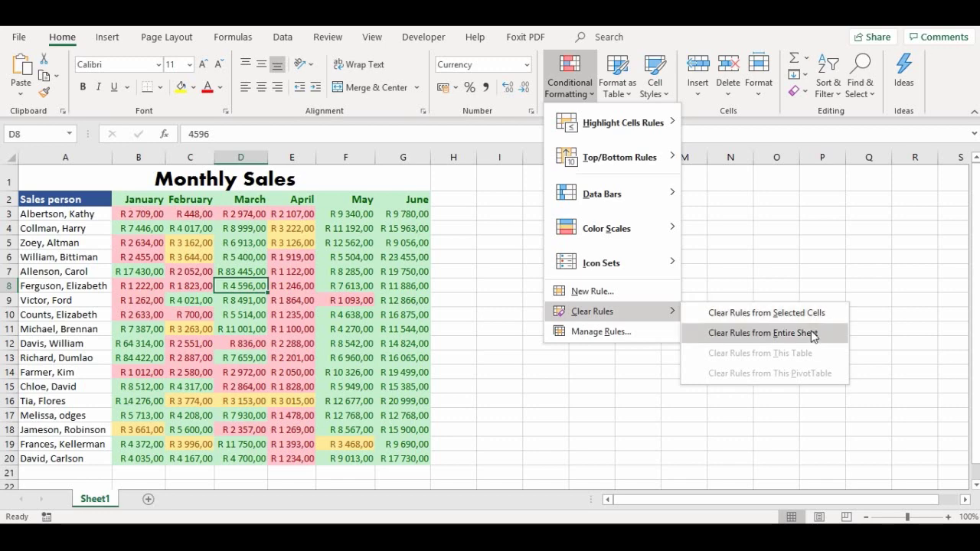
{"action": "left_click", "coordinate": [752, 334]}
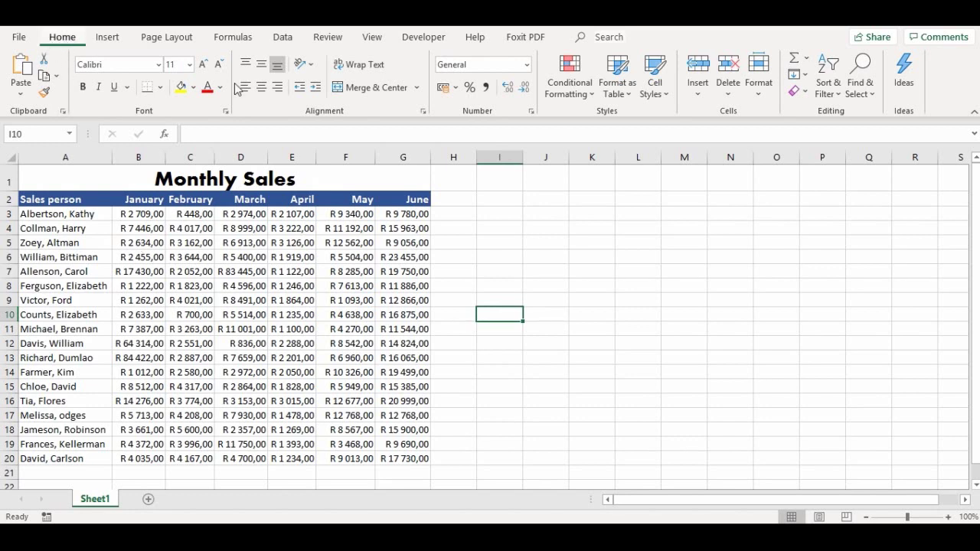
{"action": "left_click", "coordinate": [594, 94]}
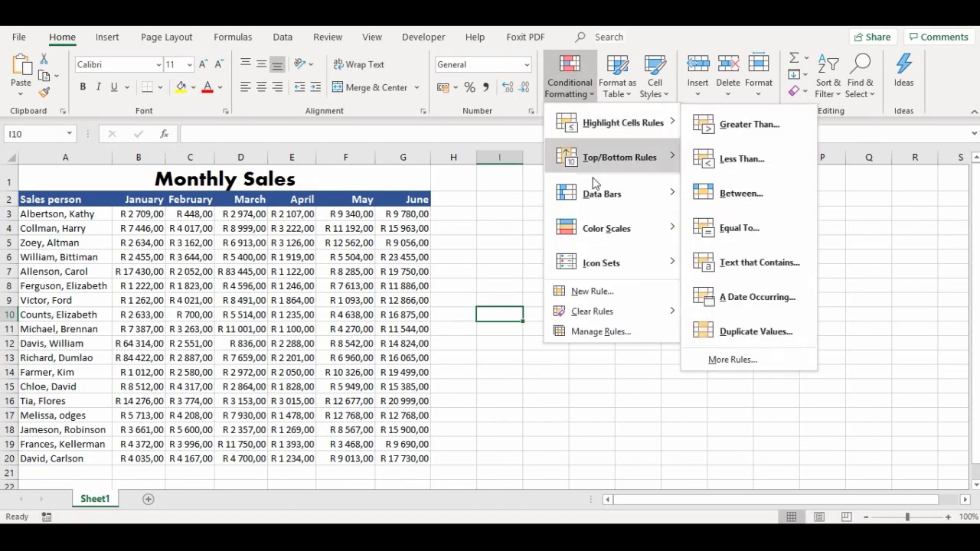
{"action": "mouse_move", "coordinate": [600, 198]}
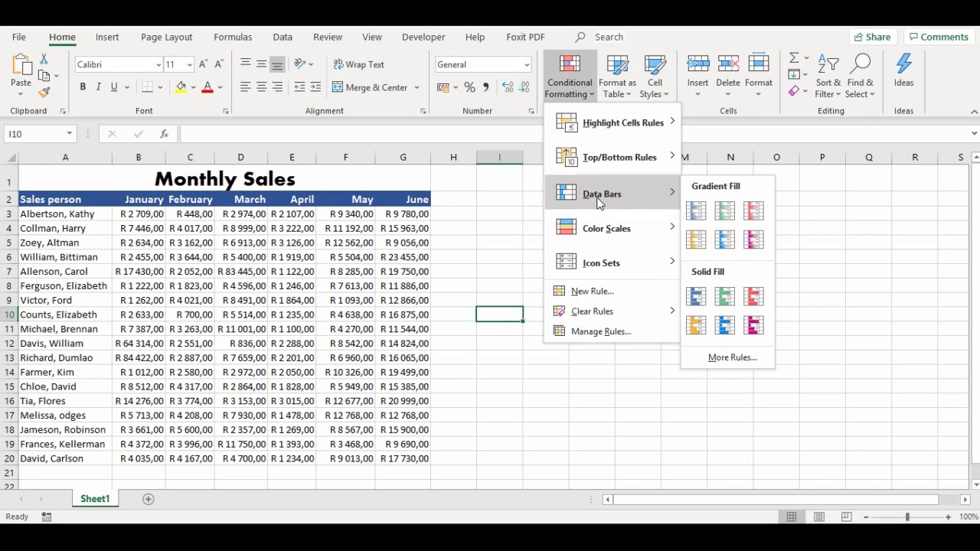
{"action": "mouse_move", "coordinate": [598, 234]}
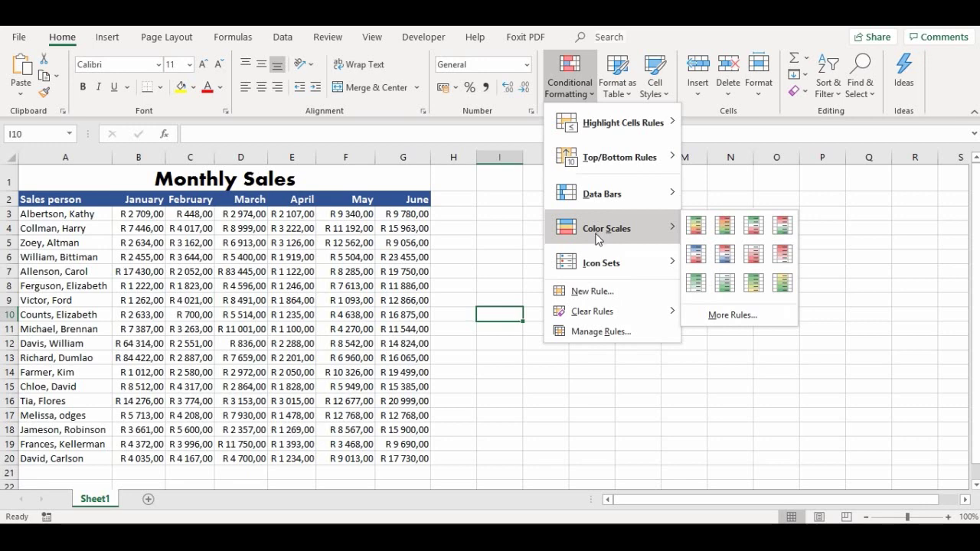
{"action": "mouse_move", "coordinate": [594, 262]}
{"action": "left_click", "coordinate": [299, 283]}
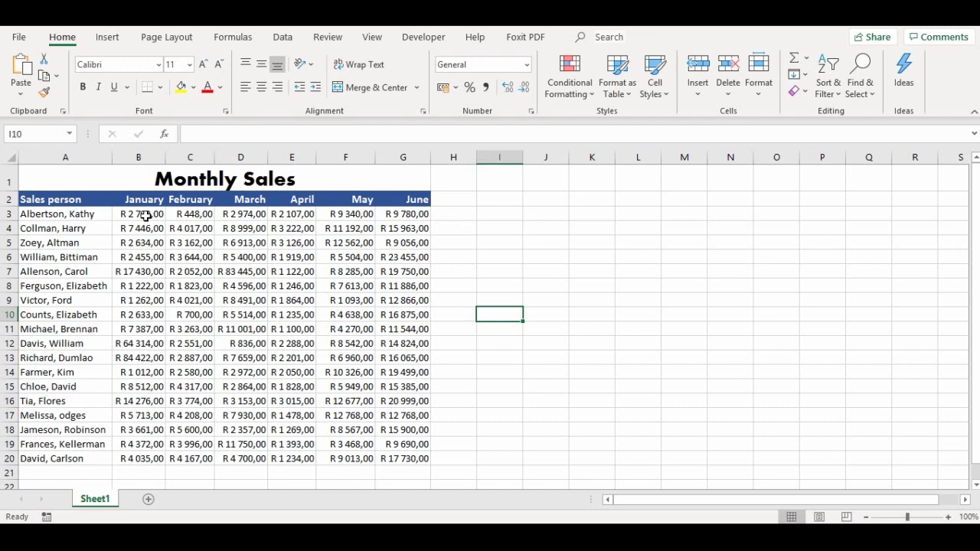
- Apply the directional icon set with green, yellow and red arrows to the January sales in B3:B20 and autofit column B
{"action": "left_click_drag", "start_coordinate": [145, 216], "coordinate": [133, 457]}
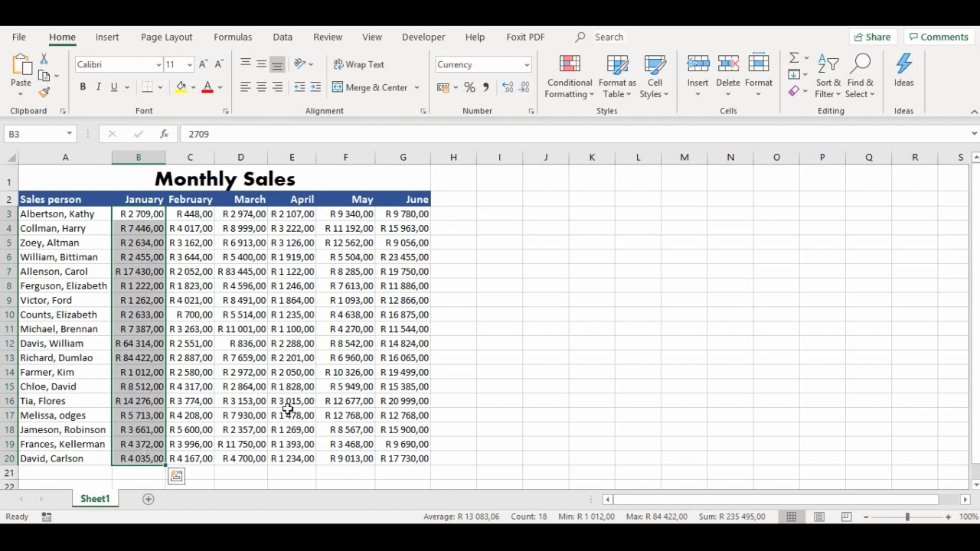
{"action": "left_click", "coordinate": [591, 97]}
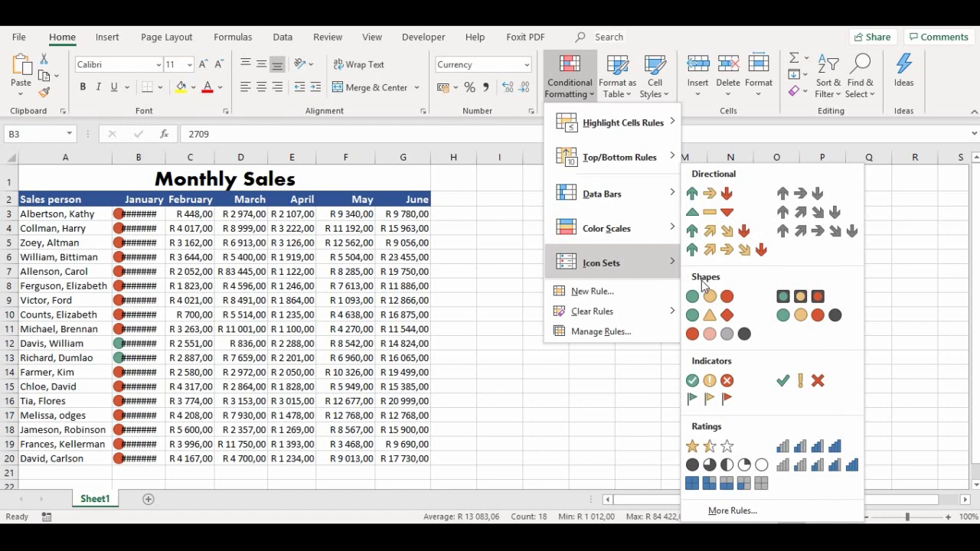
{"action": "left_click", "coordinate": [707, 196]}
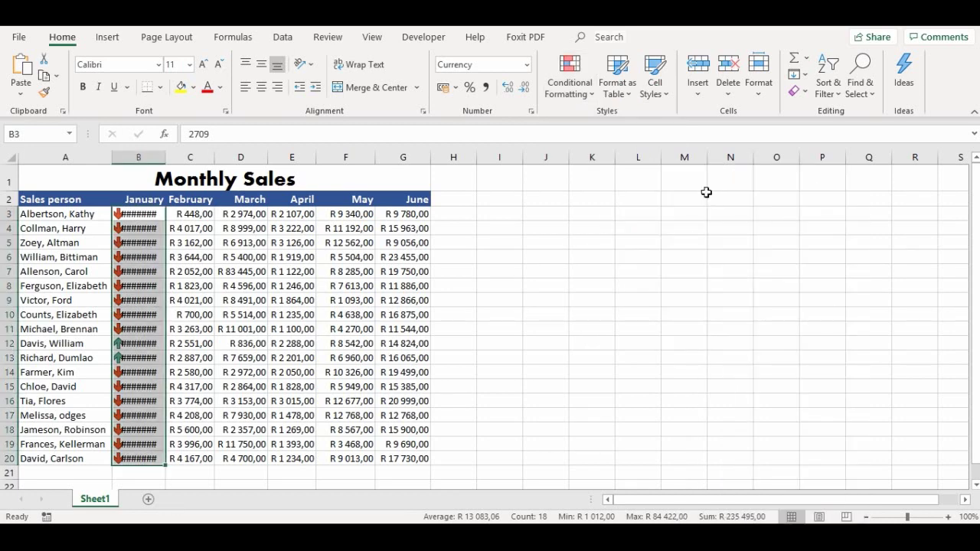
{"action": "left_click", "coordinate": [437, 302]}
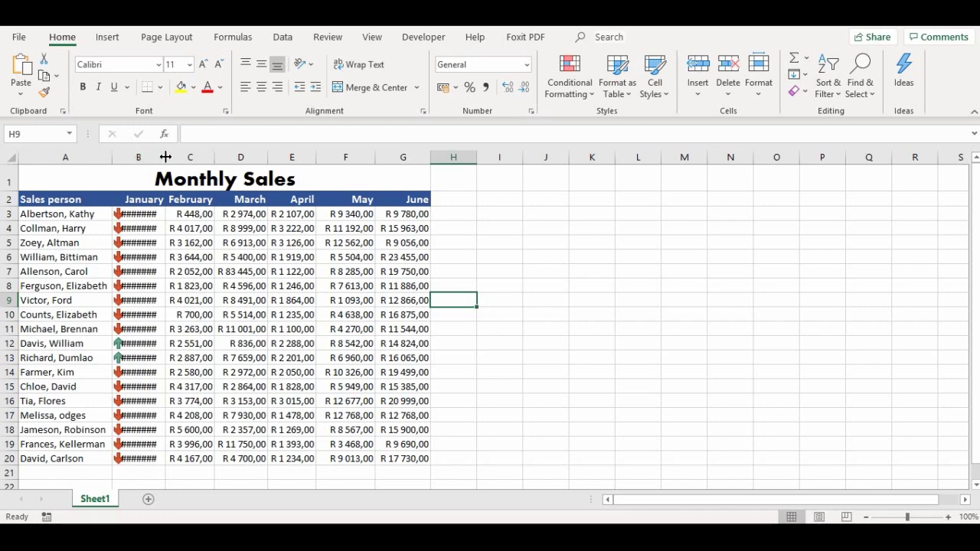
{"action": "double_click", "coordinate": [166, 156]}
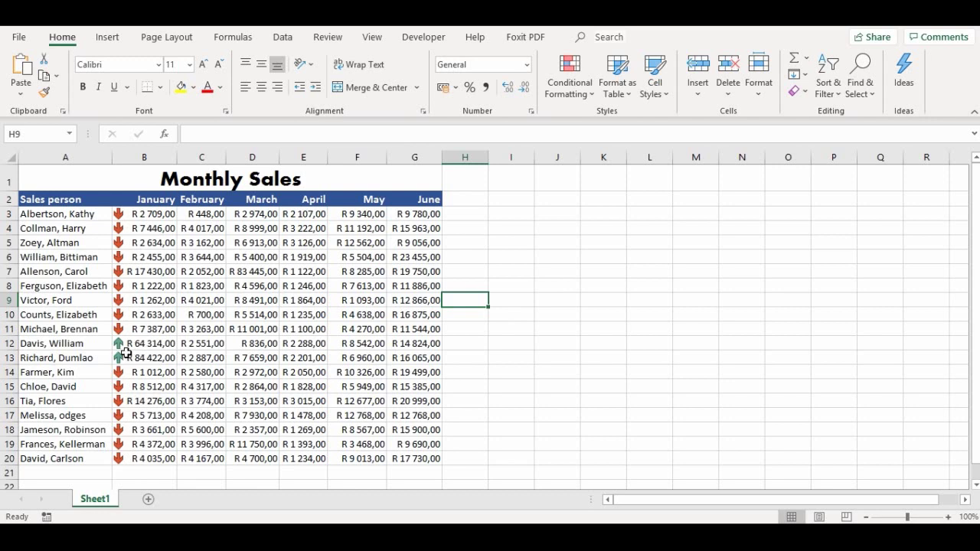
{"action": "left_click_drag", "start_coordinate": [125, 345], "coordinate": [152, 356]}
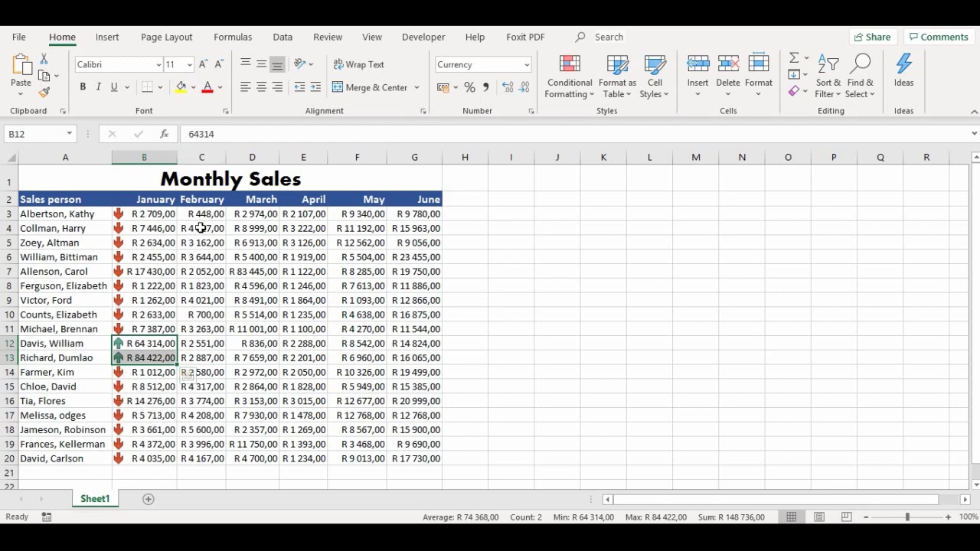
- Apply the 3 Traffic Lights (Unrimmed) icon set to the February sales in C3:C20 and autofit column C
{"action": "left_click_drag", "start_coordinate": [205, 214], "coordinate": [203, 457]}
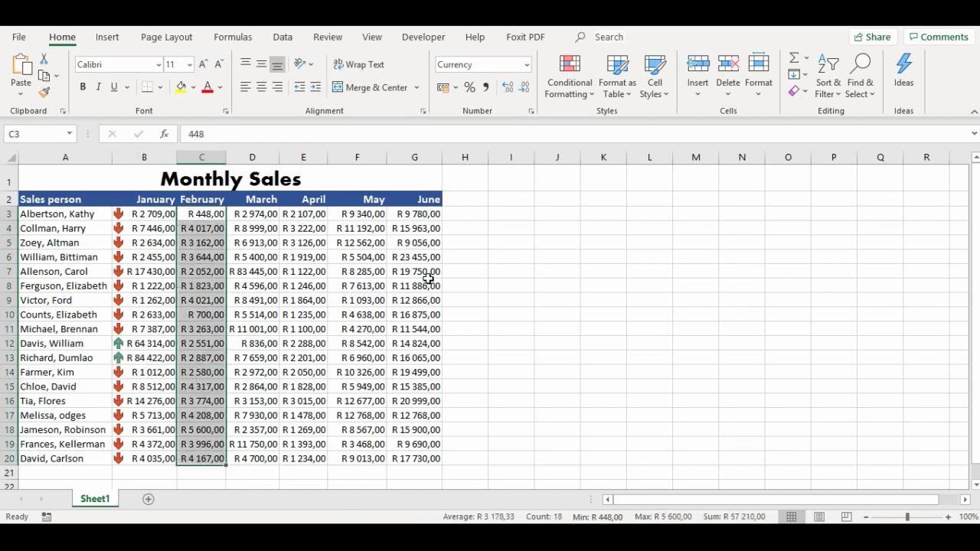
{"action": "left_click", "coordinate": [588, 96]}
{"action": "mouse_move", "coordinate": [622, 270]}
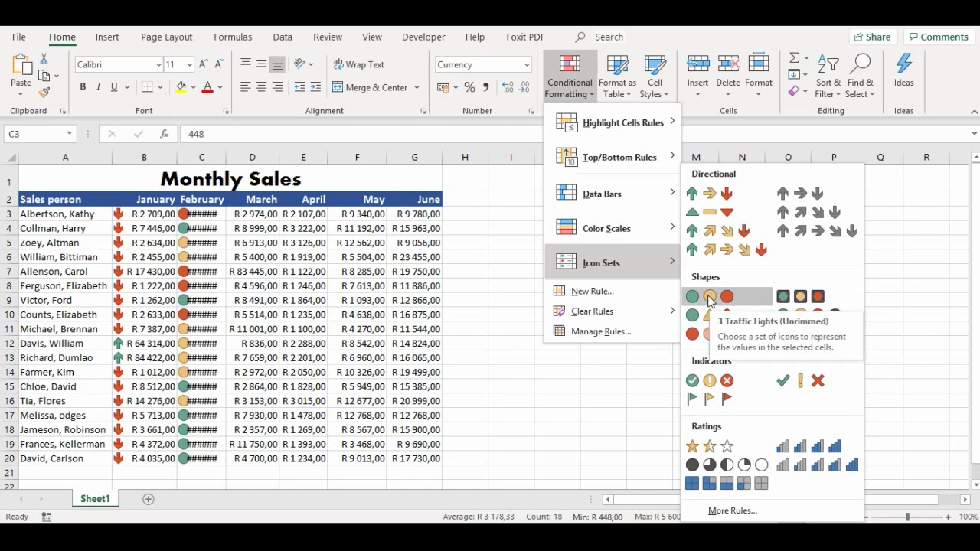
{"action": "left_click", "coordinate": [709, 298]}
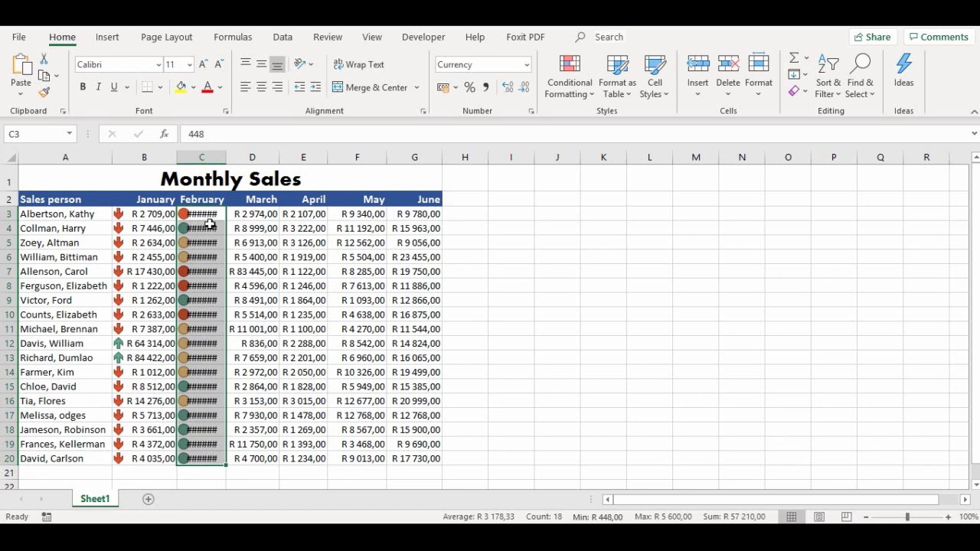
{"action": "double_click", "coordinate": [227, 157]}
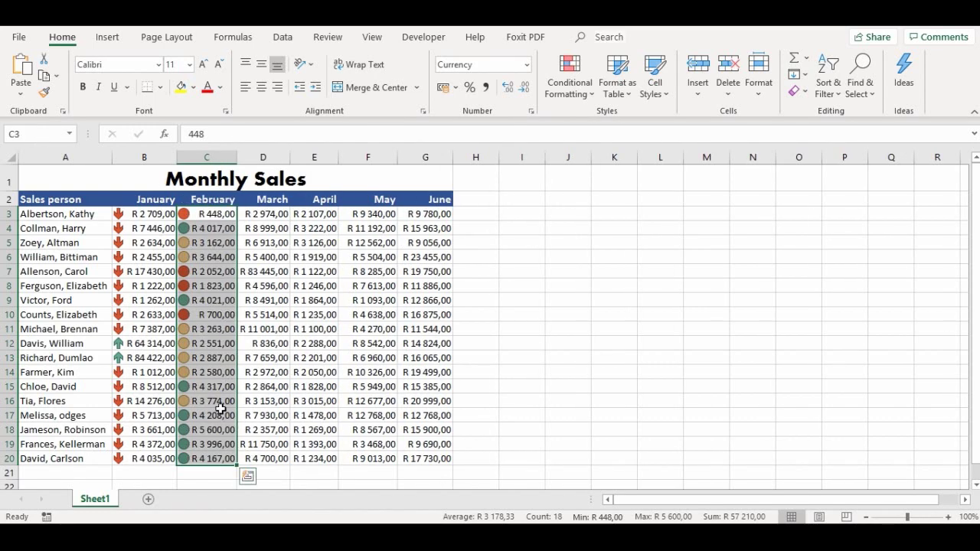
{"action": "left_click", "coordinate": [262, 258]}
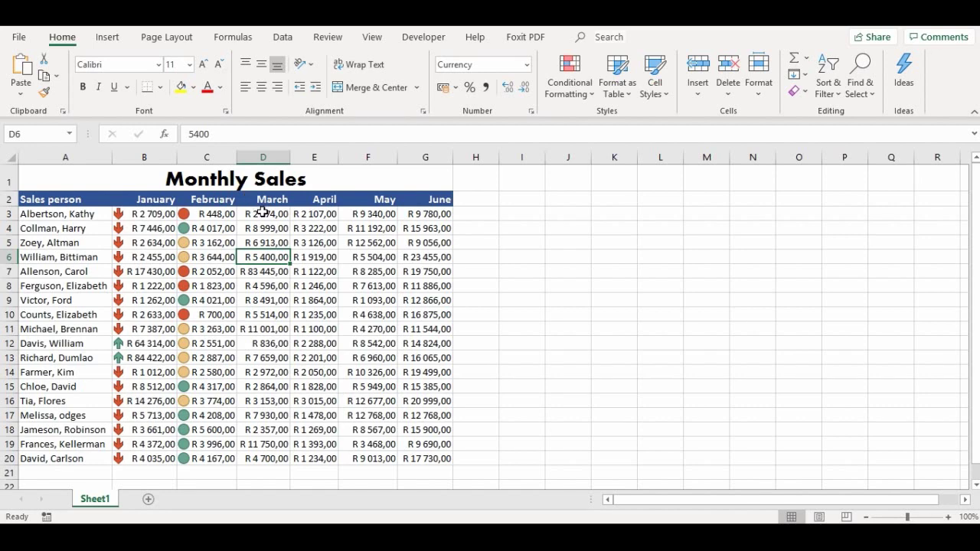
- Add blue solid-fill data bars to the March sales in D3:D20
{"action": "left_click_drag", "start_coordinate": [262, 213], "coordinate": [263, 457]}
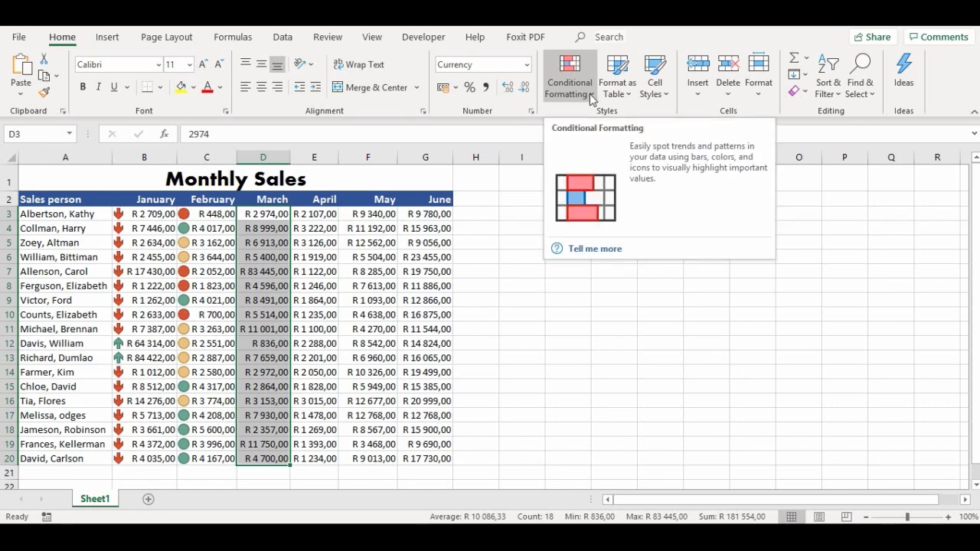
{"action": "left_click", "coordinate": [590, 94]}
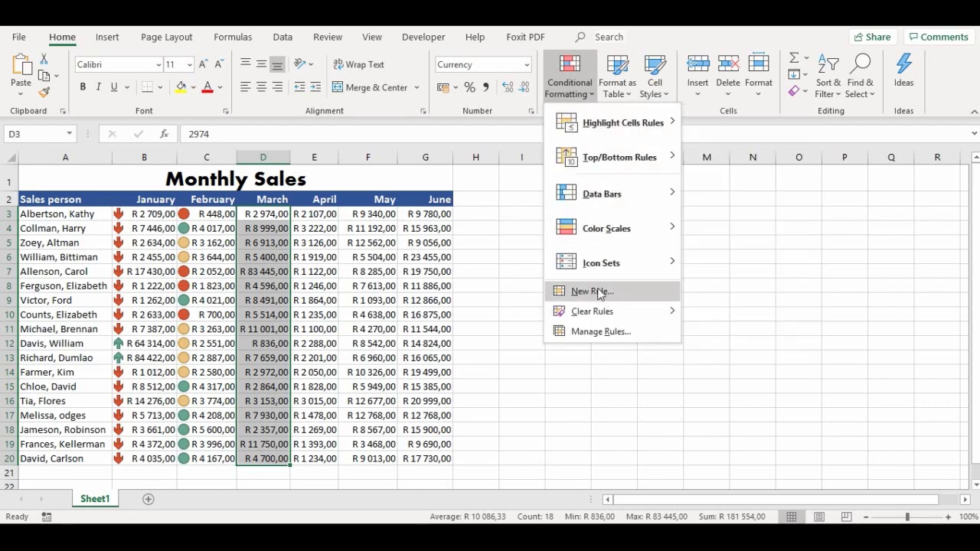
{"action": "mouse_move", "coordinate": [601, 274]}
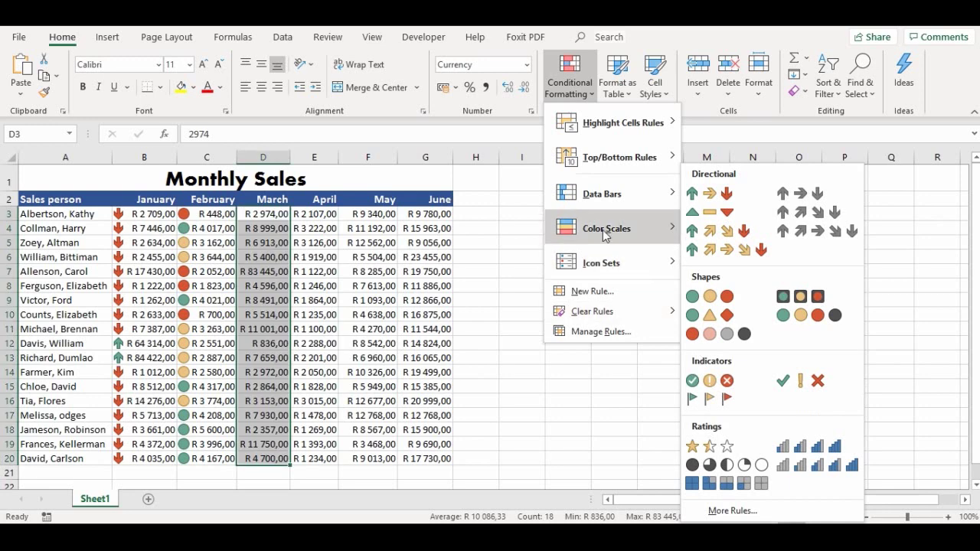
{"action": "mouse_move", "coordinate": [601, 200]}
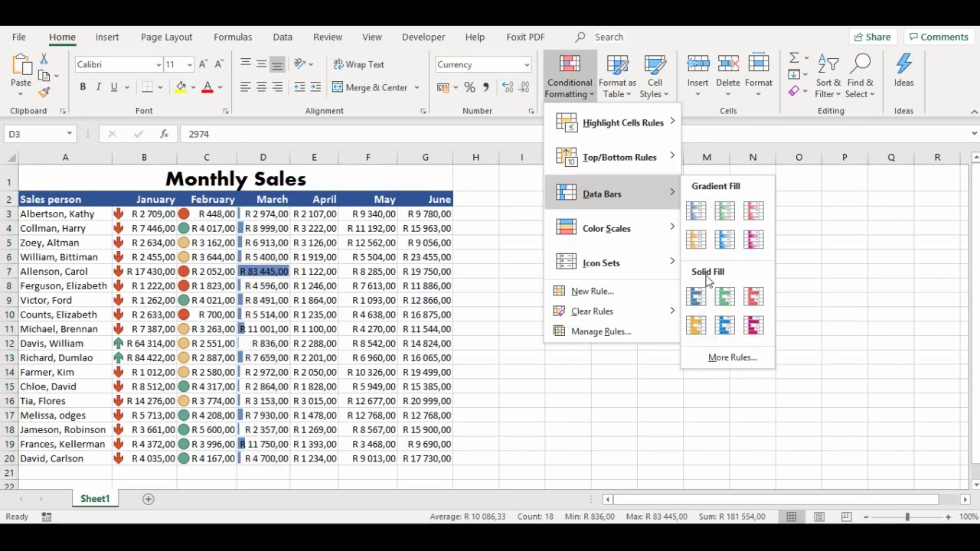
{"action": "left_click", "coordinate": [696, 294]}
{"action": "left_click", "coordinate": [512, 311]}
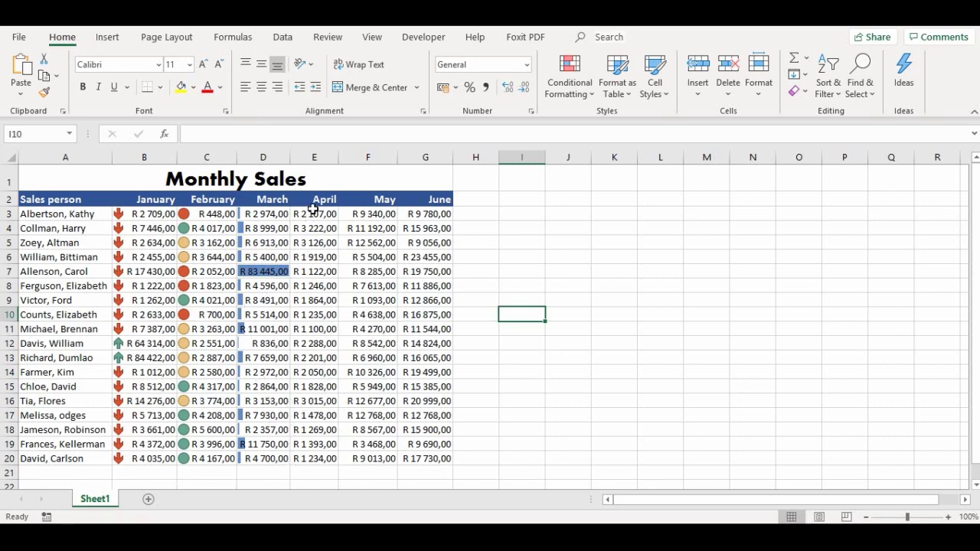
- Add magenta gradient-fill data bars to the April sales in E3:E20
{"action": "left_click_drag", "start_coordinate": [313, 213], "coordinate": [319, 459]}
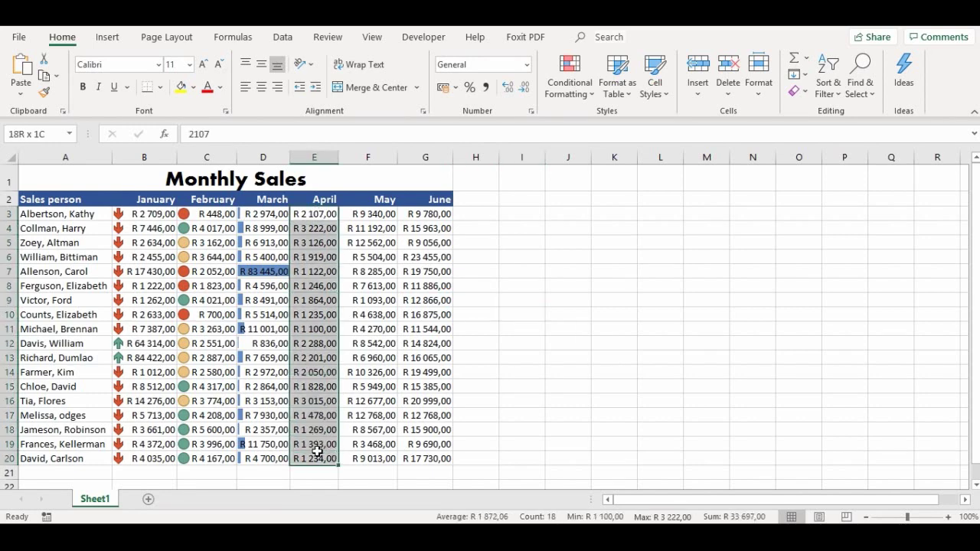
{"action": "left_click", "coordinate": [591, 94]}
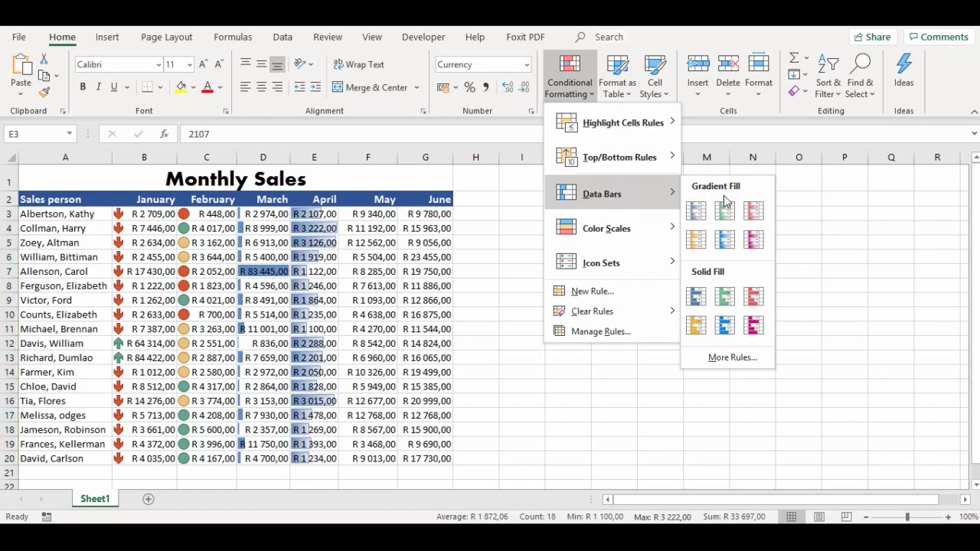
{"action": "left_click", "coordinate": [756, 242]}
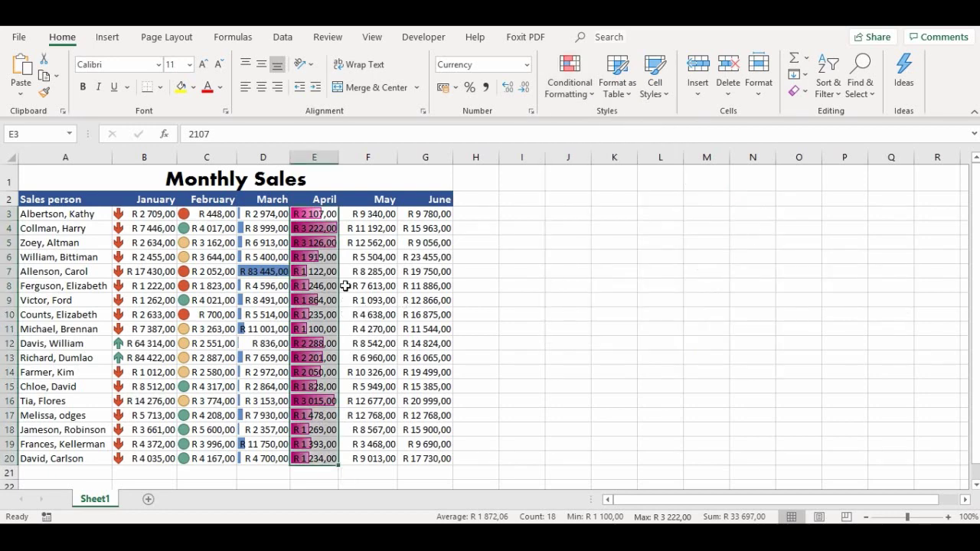
{"action": "left_click", "coordinate": [521, 281]}
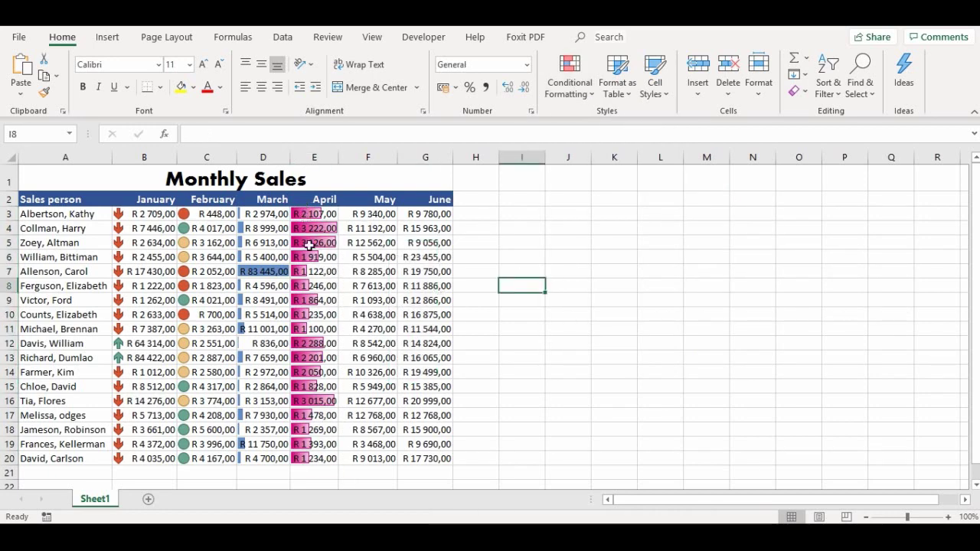